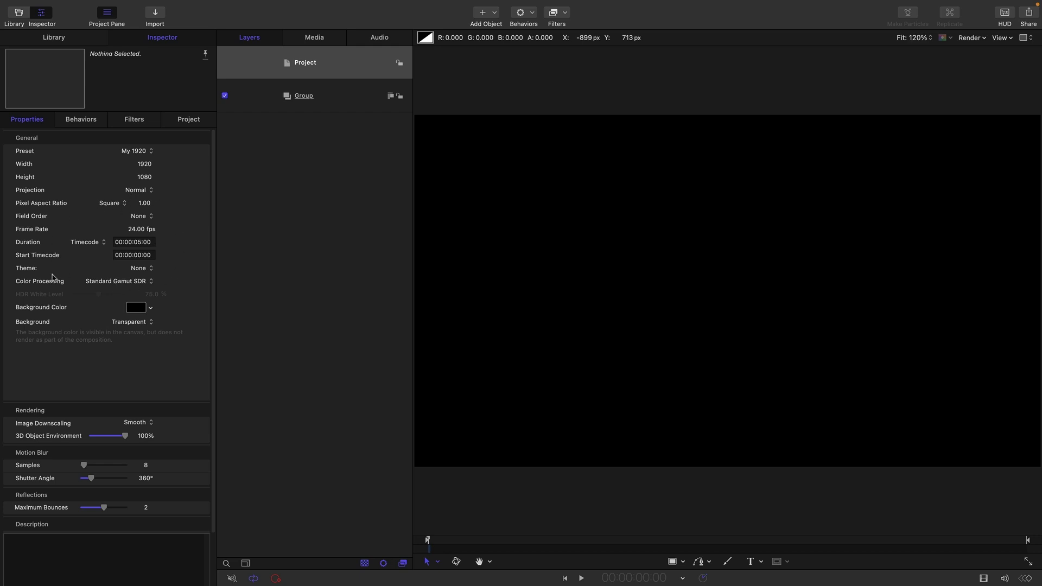
Step: Select the empty Group layer in the new 1920×1080 project
left_click(337, 98)
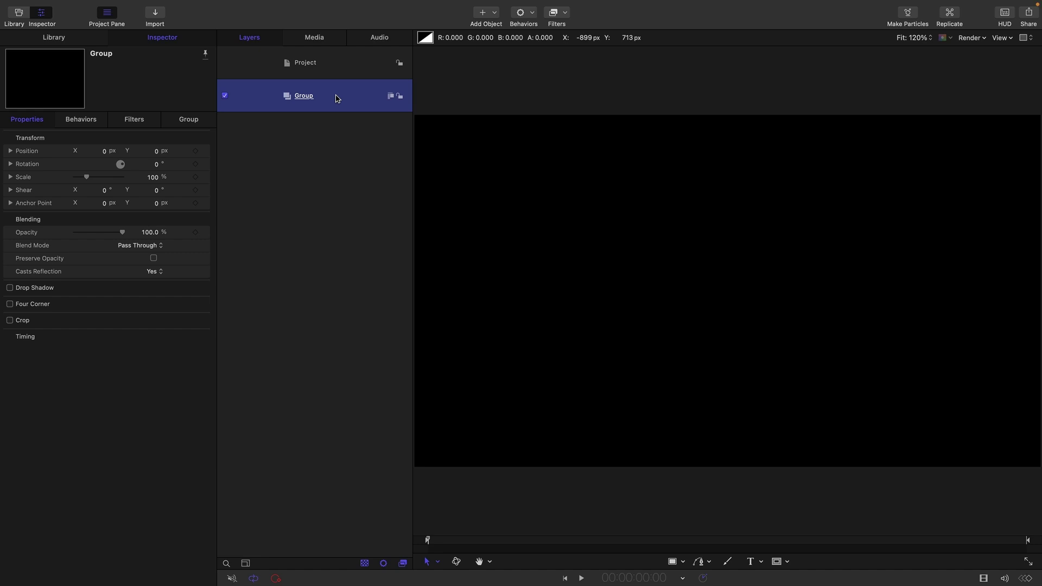
Step: Import the pexels portrait photo into the Group and scale it to about 28%
left_click(157, 16)
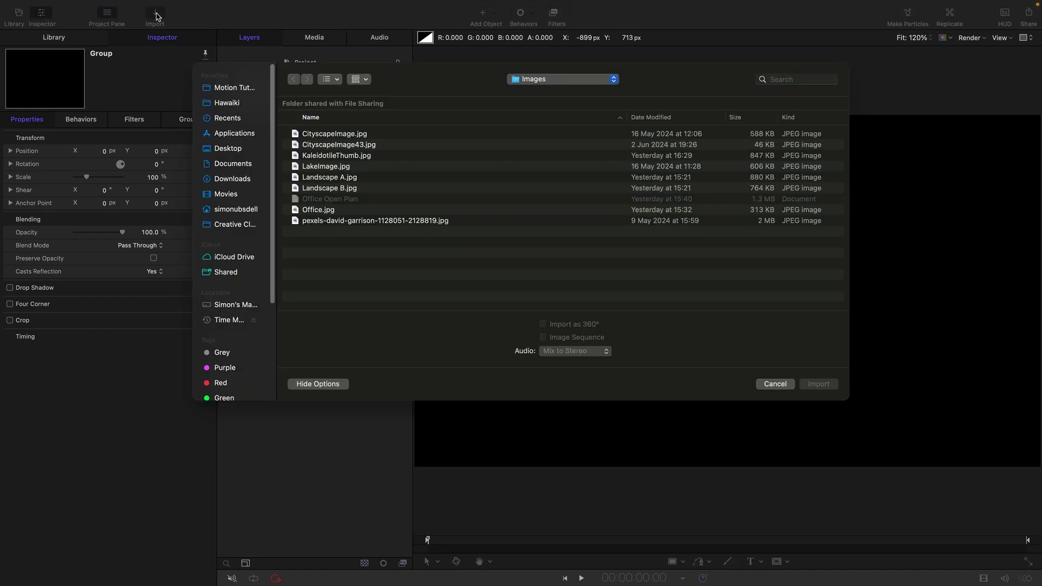
double_click(389, 225)
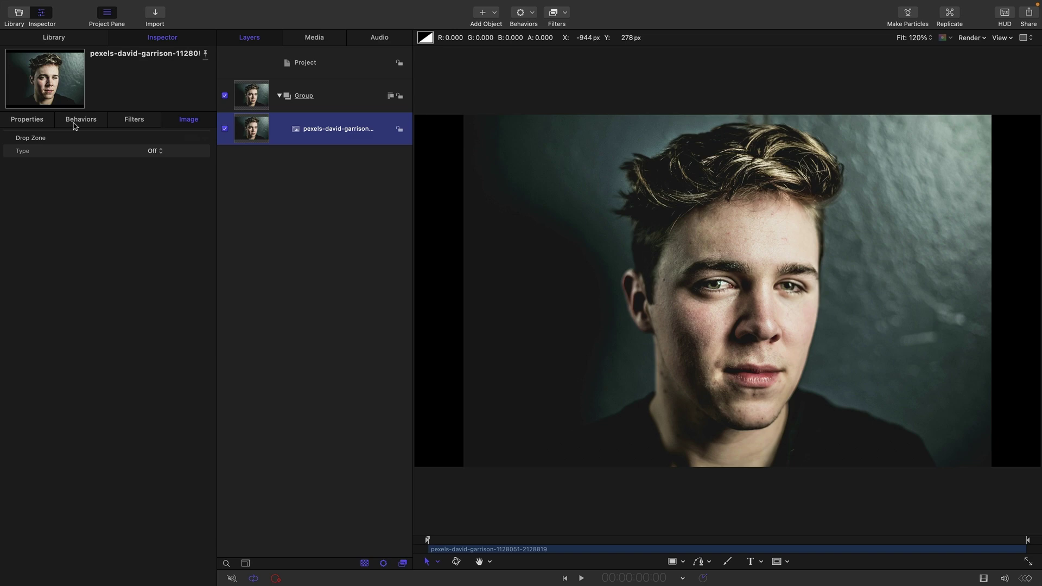
left_click(26, 124)
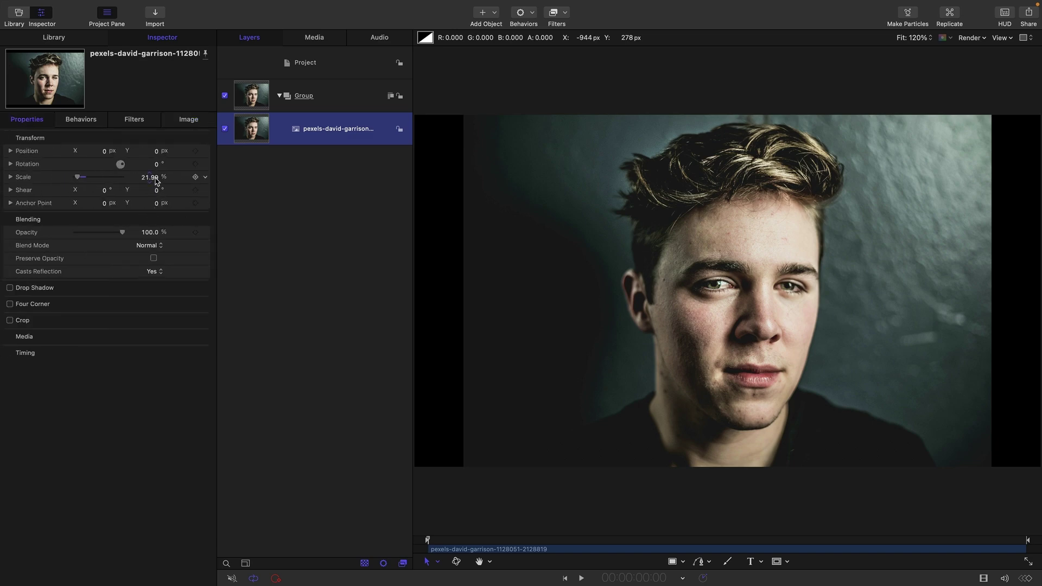
left_click_drag(157, 179, 151, 176)
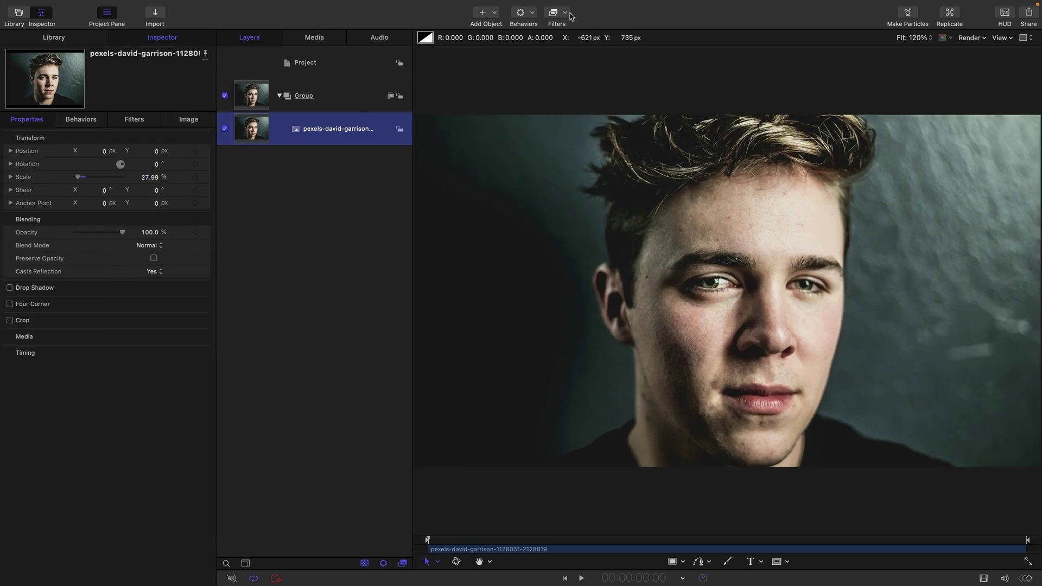
Step: Darken the portrait with a Color > Levels filter
left_click(554, 12)
mouse_move(562, 67)
left_click(656, 244)
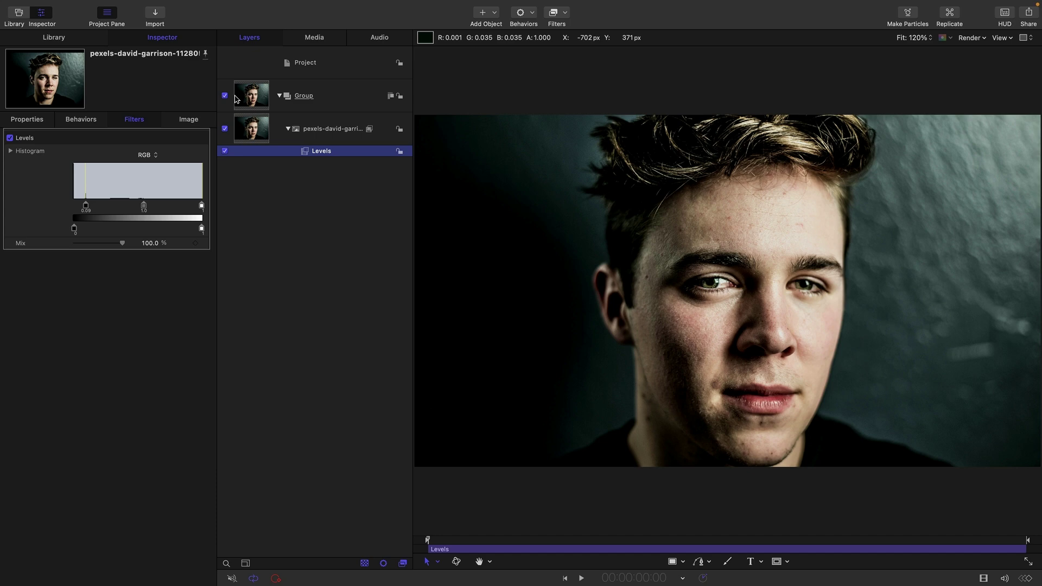
Step: Create a new Group 1 and nest the photo's Group inside it
left_click(333, 68)
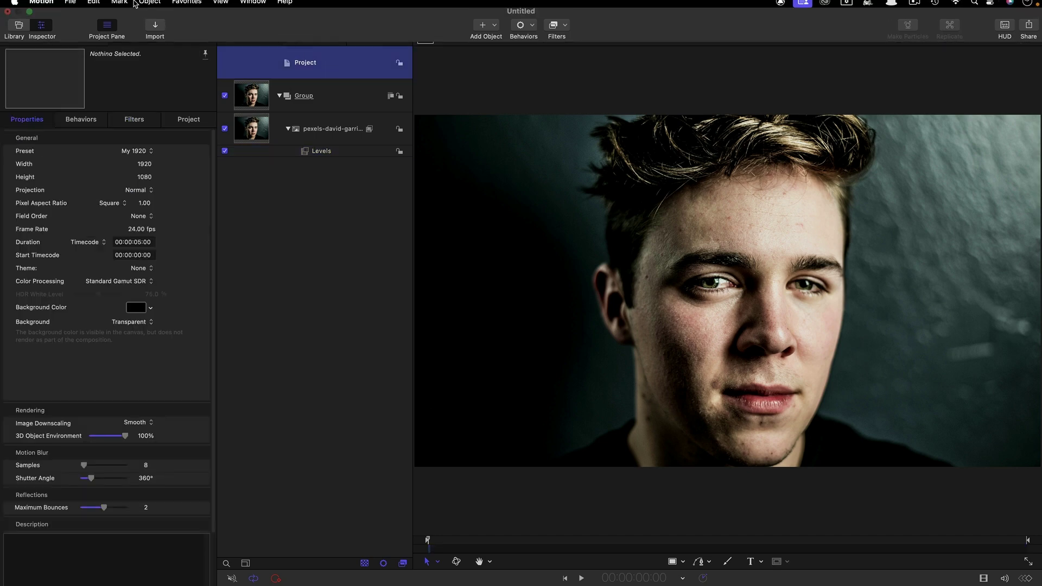
left_click(149, 5)
left_click(157, 22)
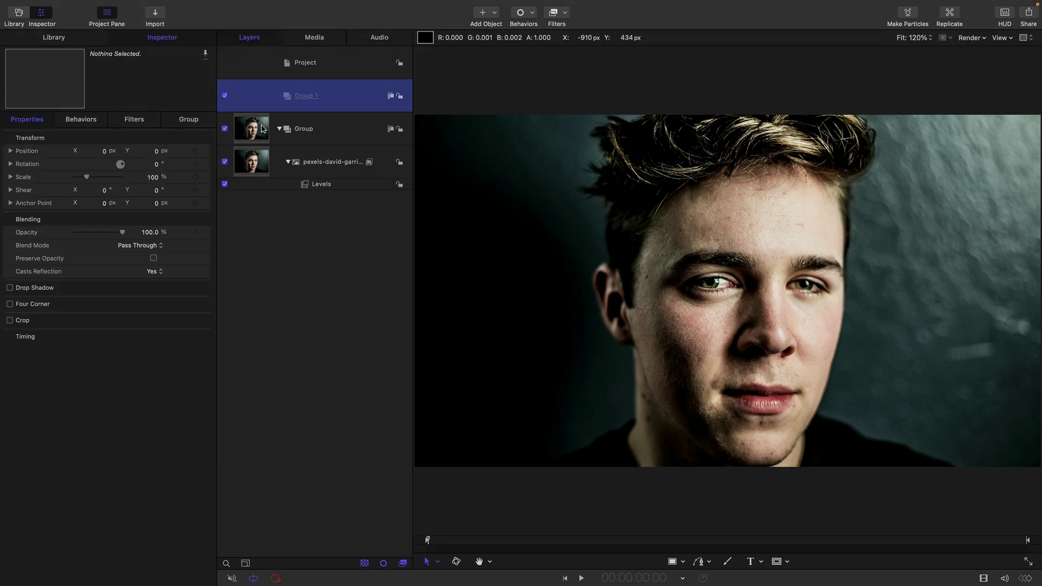
left_click_drag(259, 128, 348, 97)
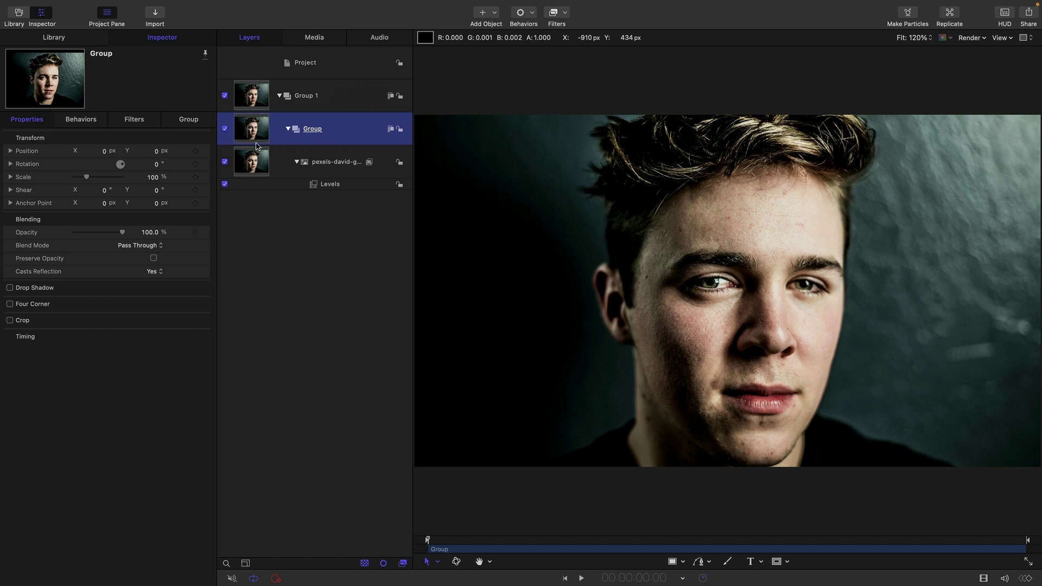
Step: Apply a Distortion > Polar filter to the inner Group
left_click(557, 13)
mouse_move(568, 82)
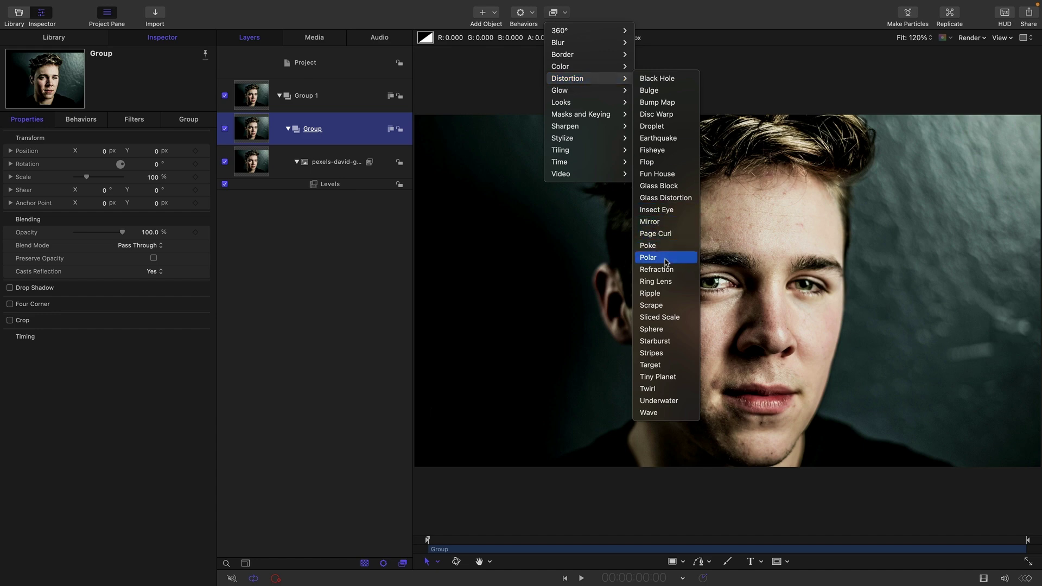
left_click(648, 258)
Step: Add a Polar distortion filter to the outer Group 1
left_click(255, 98)
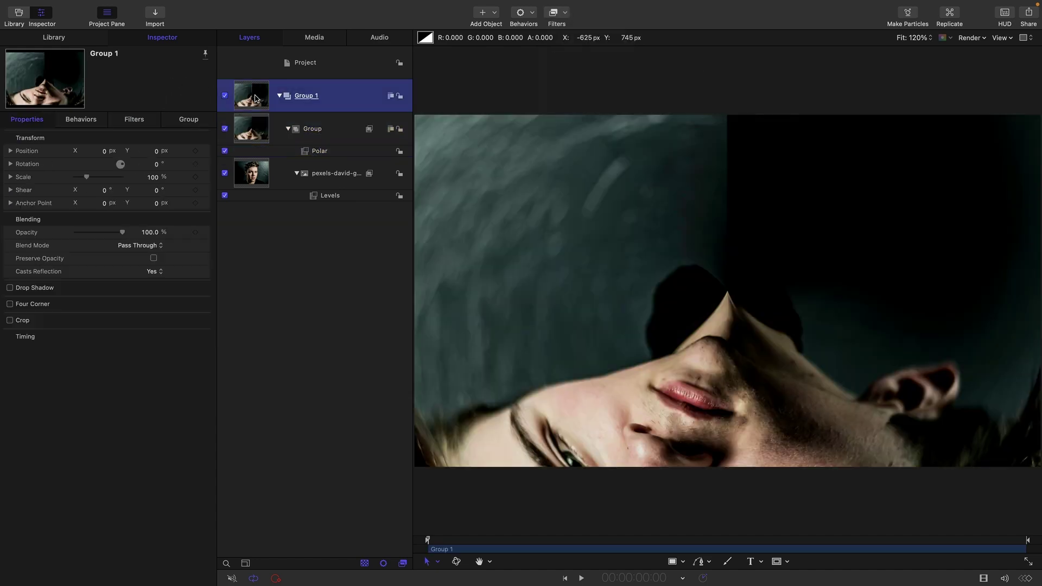
left_click(564, 12)
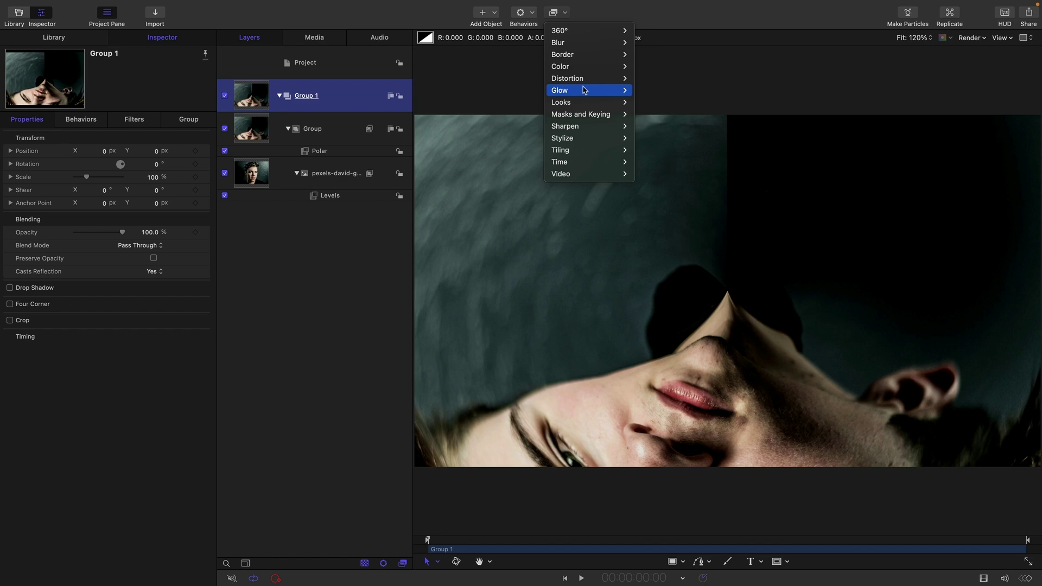
mouse_move(575, 78)
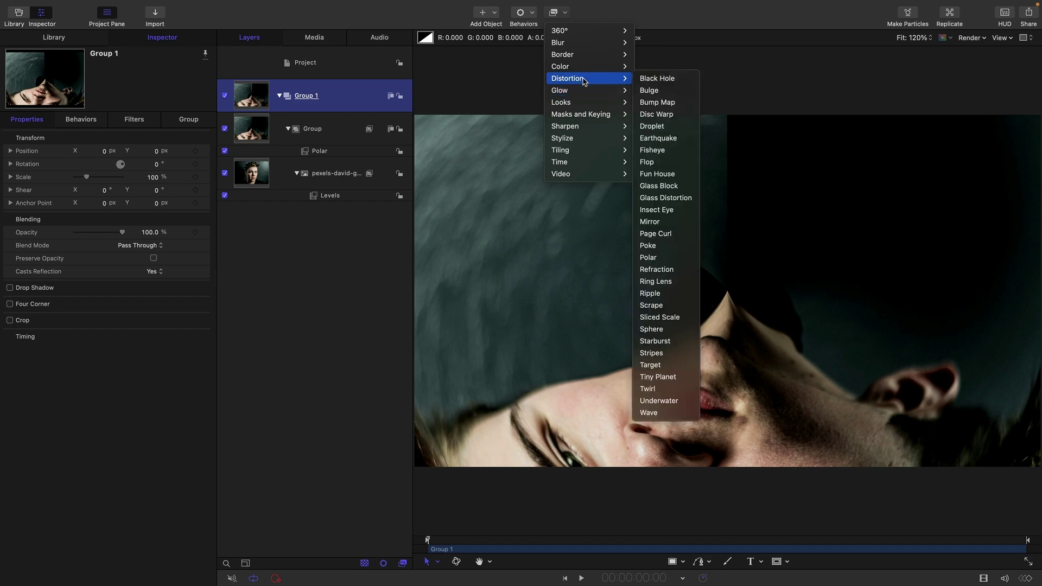
left_click(660, 258)
Step: Switch the inner Group's Polar filter to Polar To Rect, unwarping the face
left_click(318, 164)
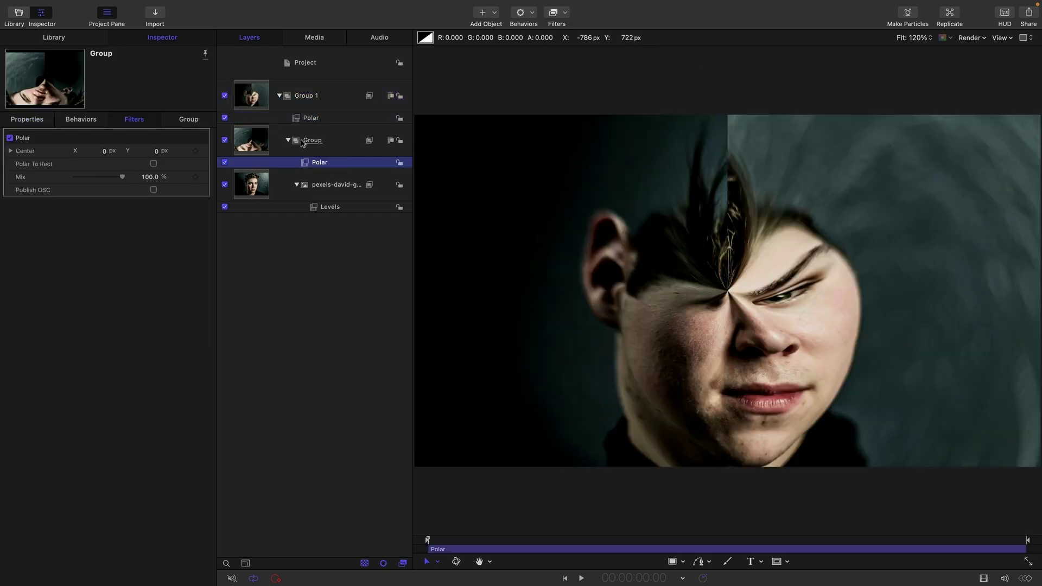
left_click(154, 163)
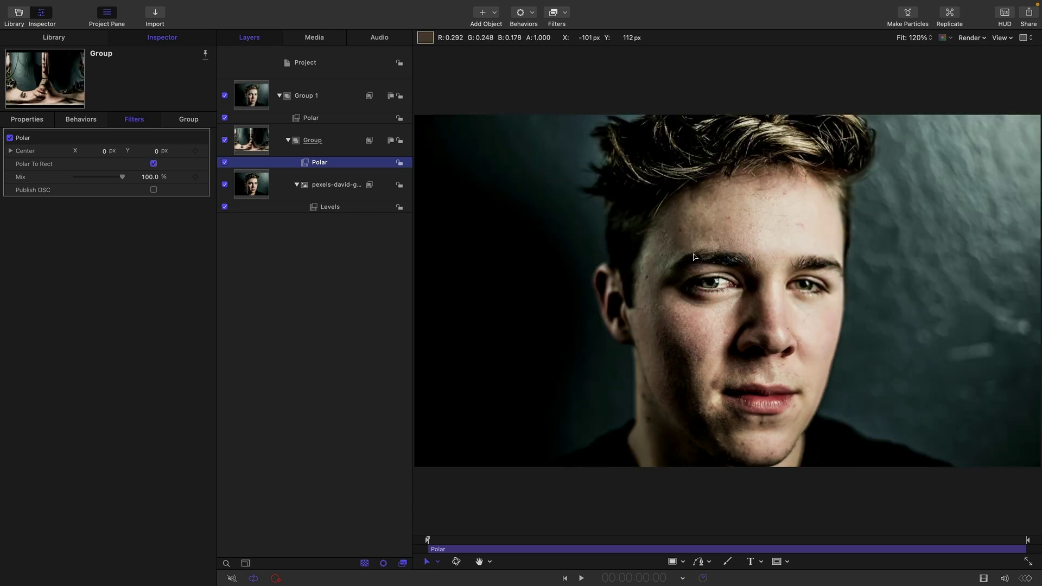
left_click(255, 135)
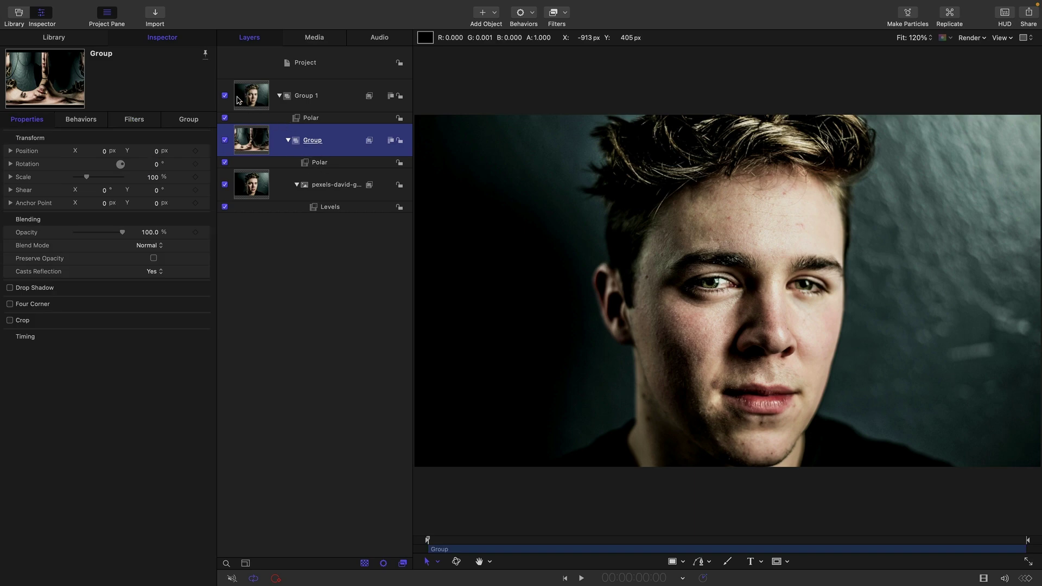
left_click(307, 164)
left_click(258, 147)
left_click(307, 164)
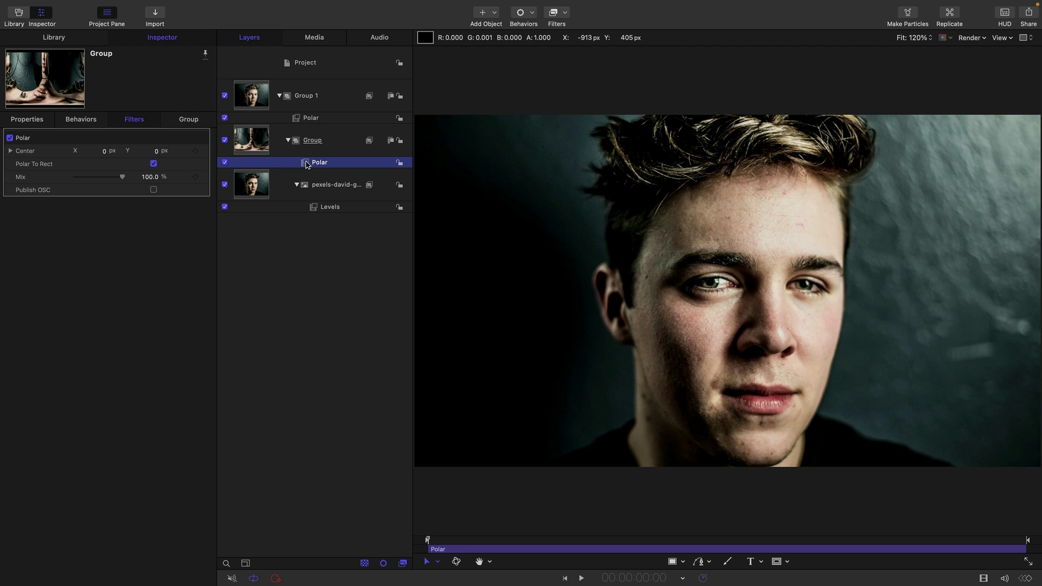
mouse_move(623, 24)
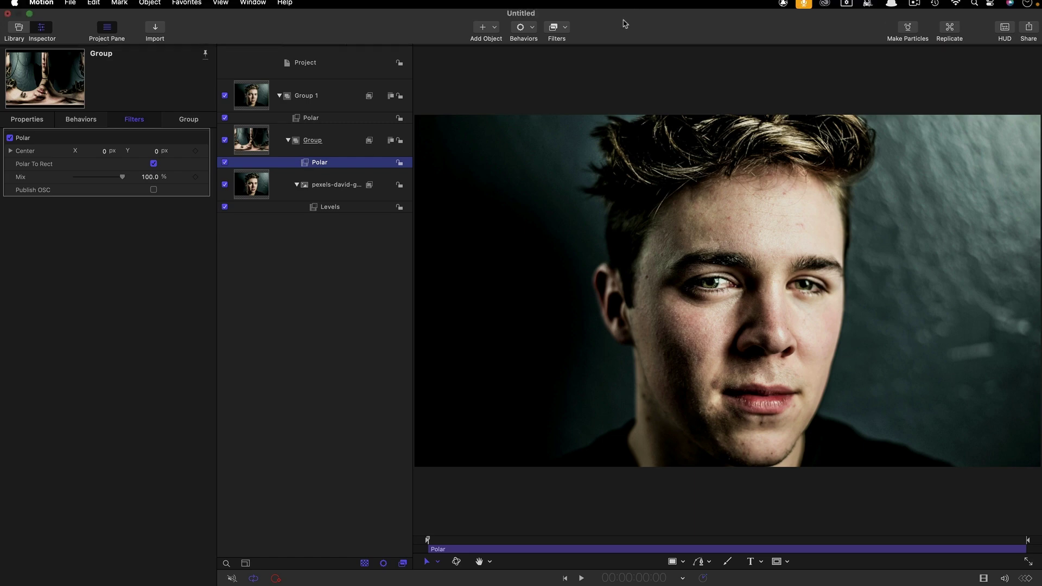
left_click(567, 36)
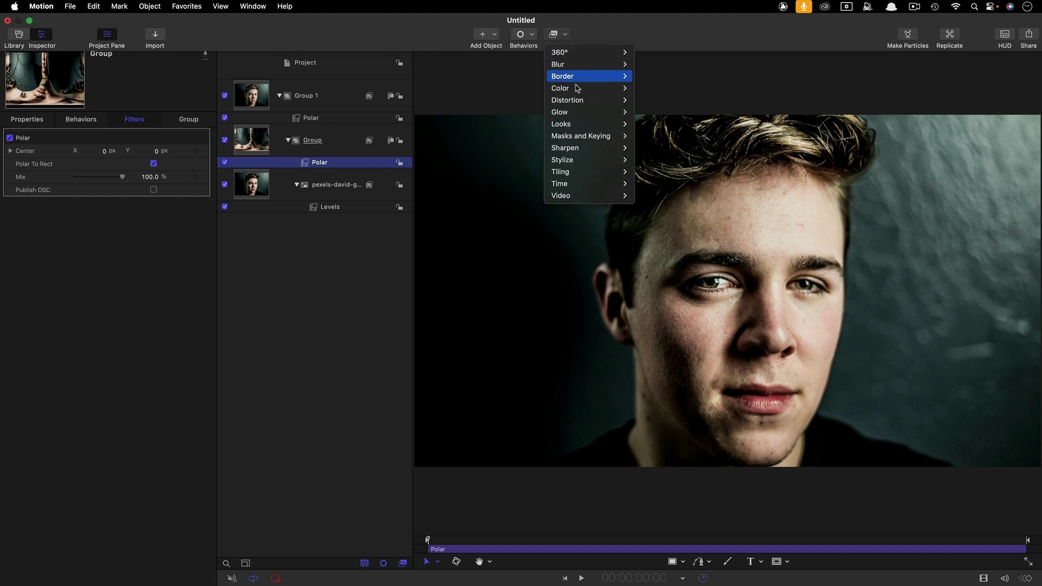
mouse_move(580, 103)
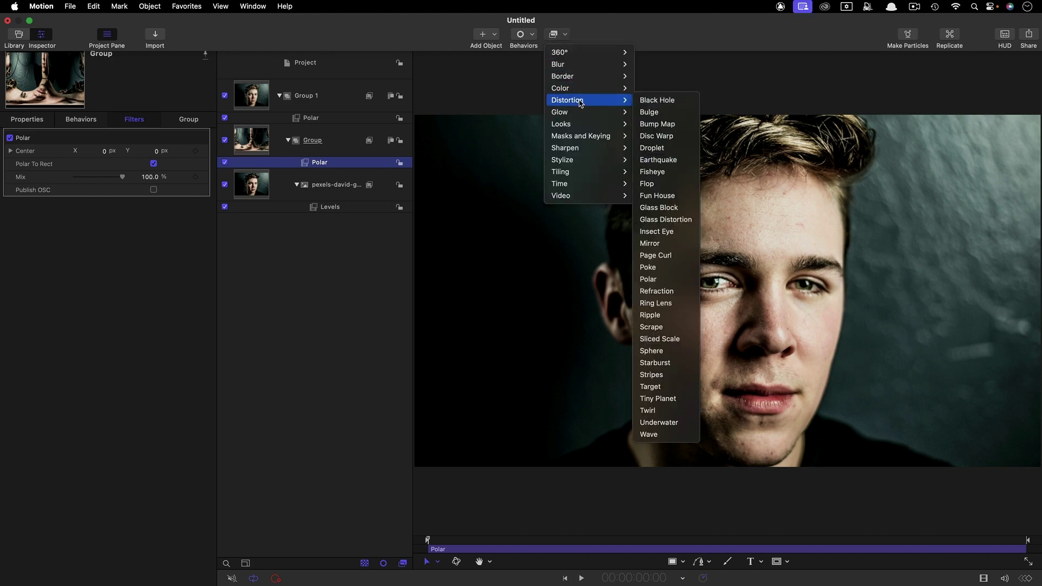
left_click(676, 209)
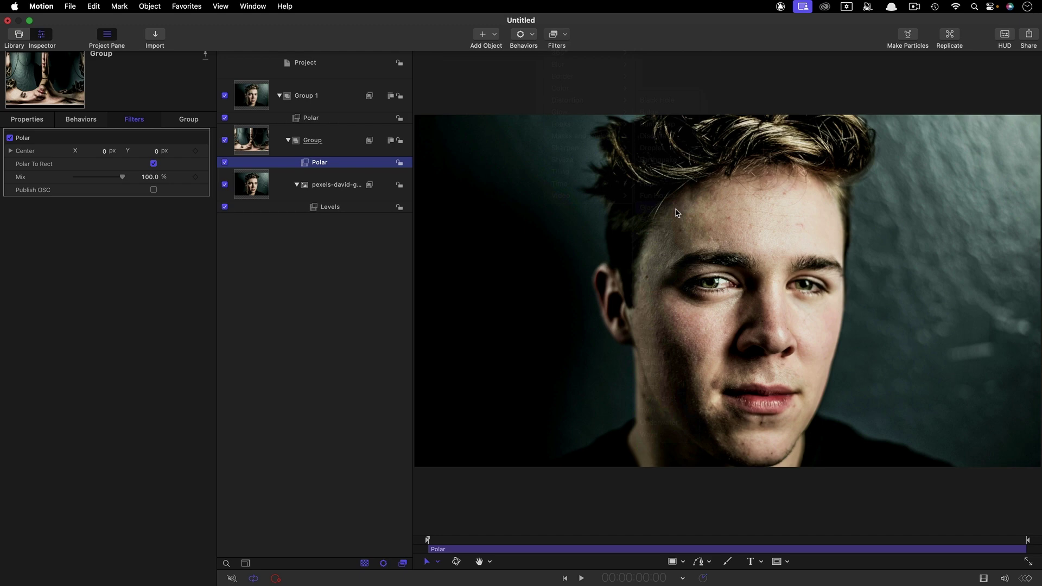
left_click(320, 174)
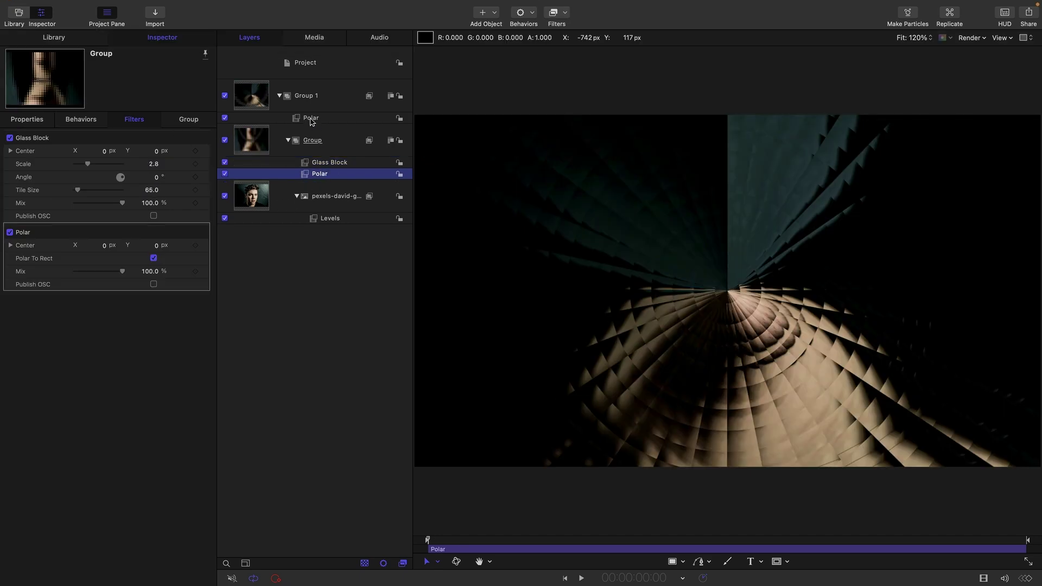
left_click(311, 119, "super")
left_click(226, 119)
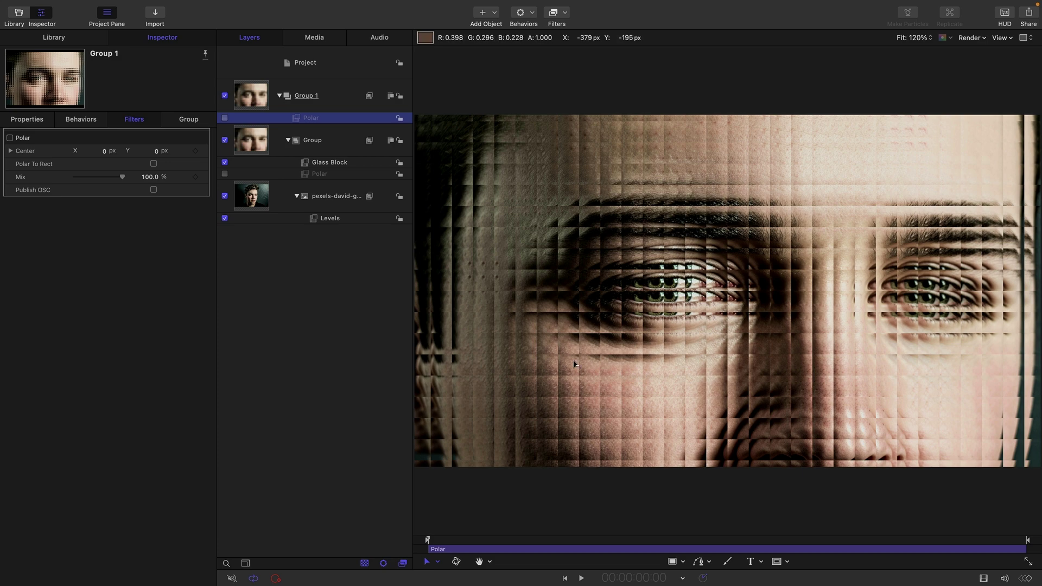
left_click(224, 118)
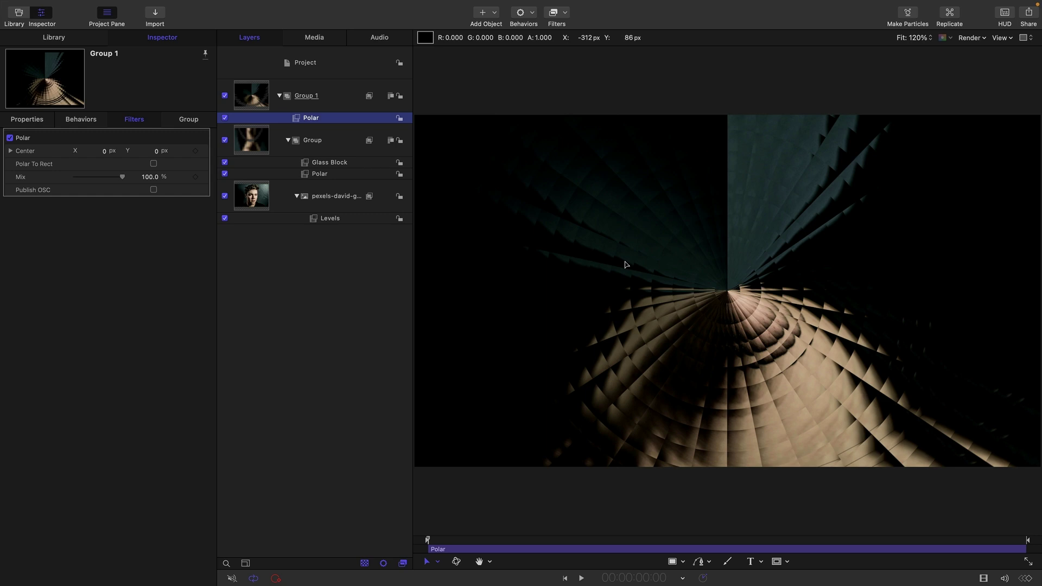
Step: Replace Glass Block with an Insect Eye filter at Refraction 4.0 and Border Size 10.0
left_click(260, 160)
key("Delete")
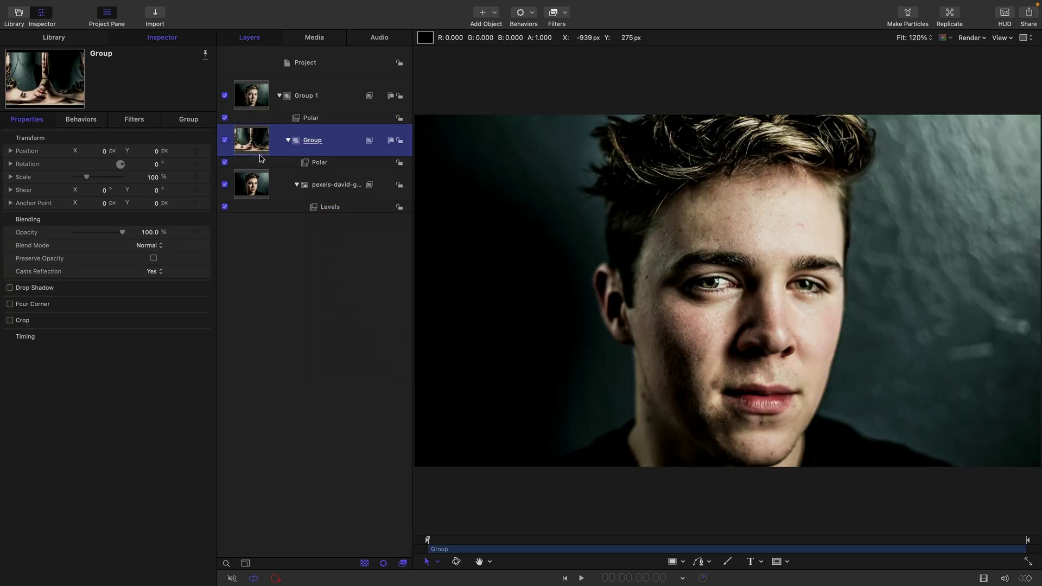
left_click(565, 13)
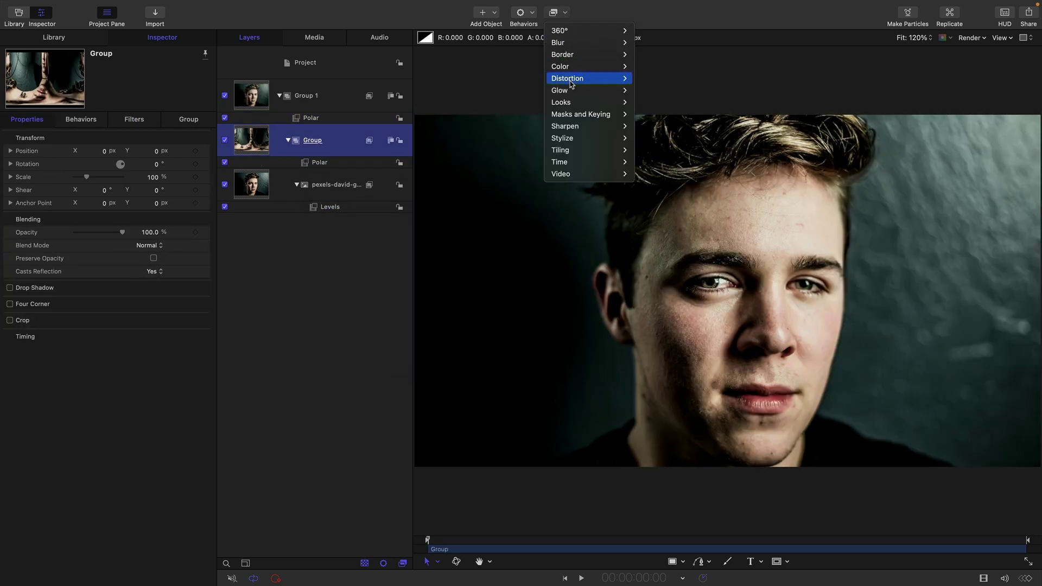
mouse_move(572, 84)
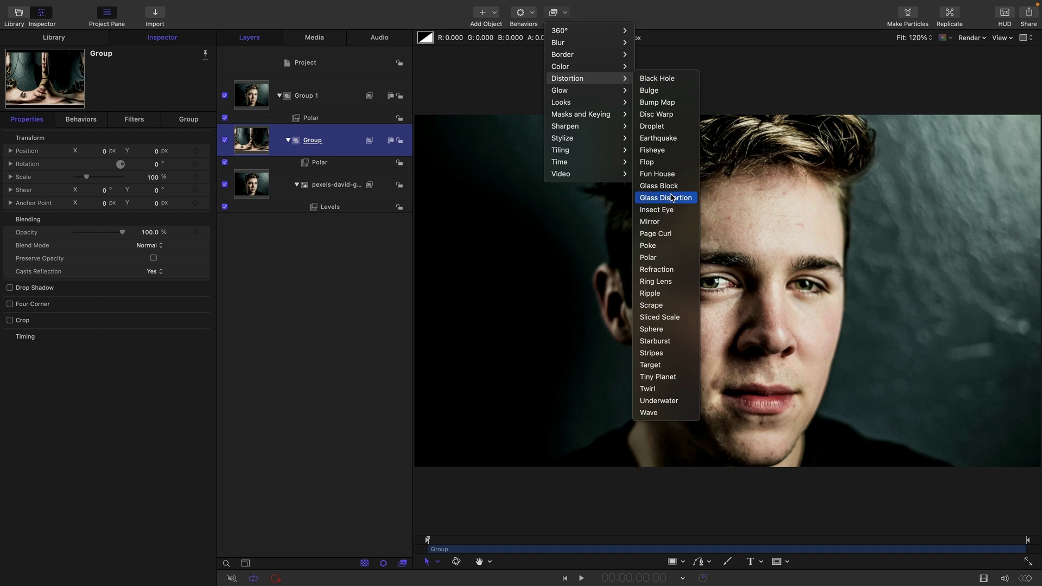
left_click(671, 211)
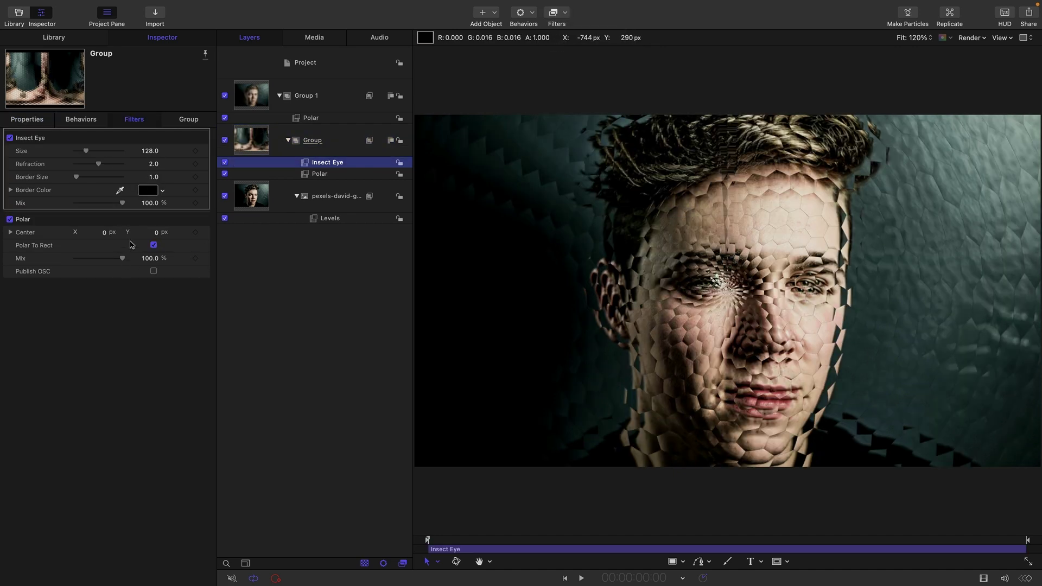
left_click_drag(98, 164, 160, 168)
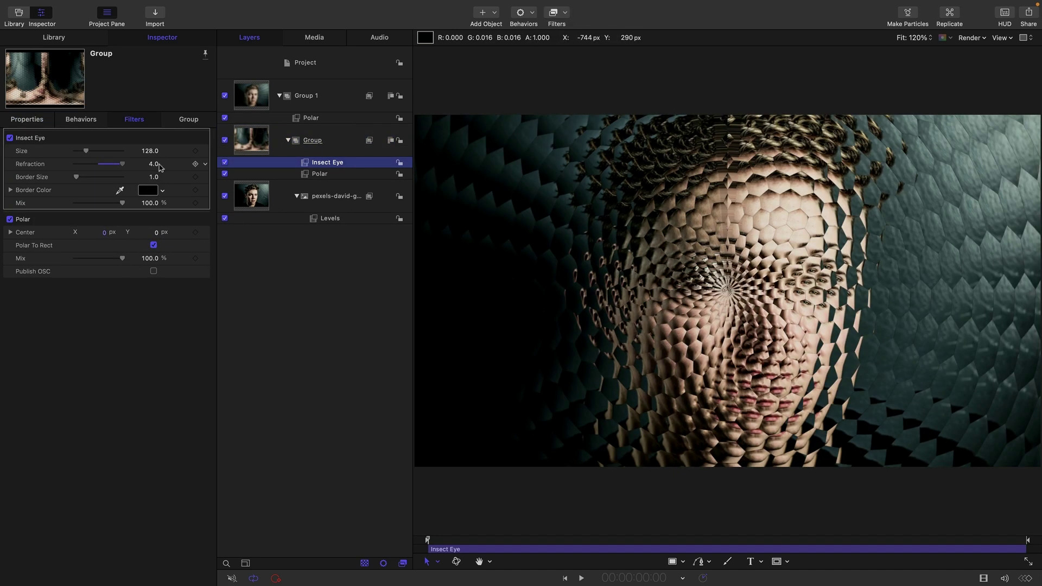
left_click_drag(76, 178, 90, 178)
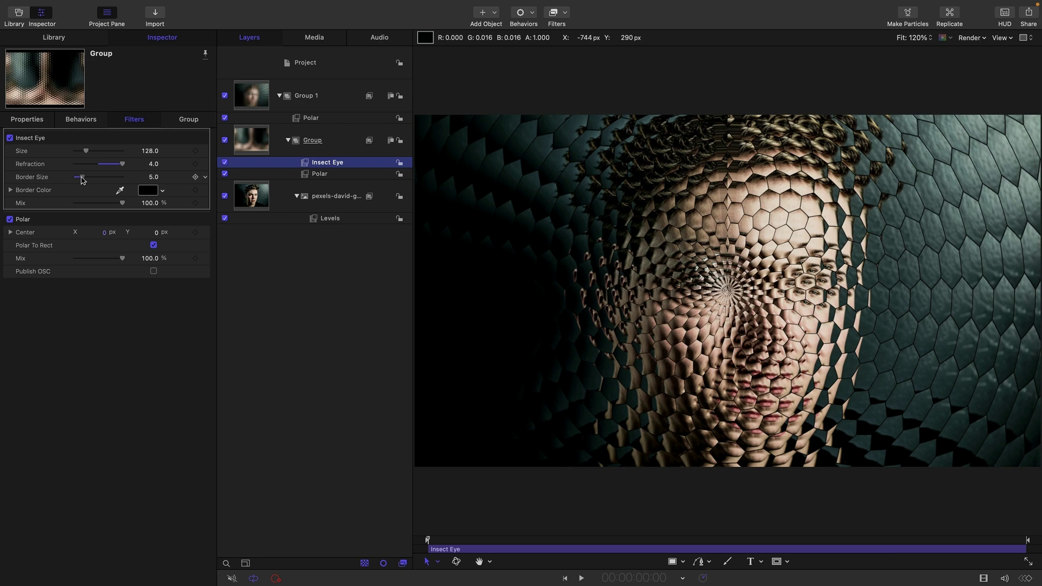
Step: Switch both Polar filters off to compare, then turn them back on
left_click(319, 174)
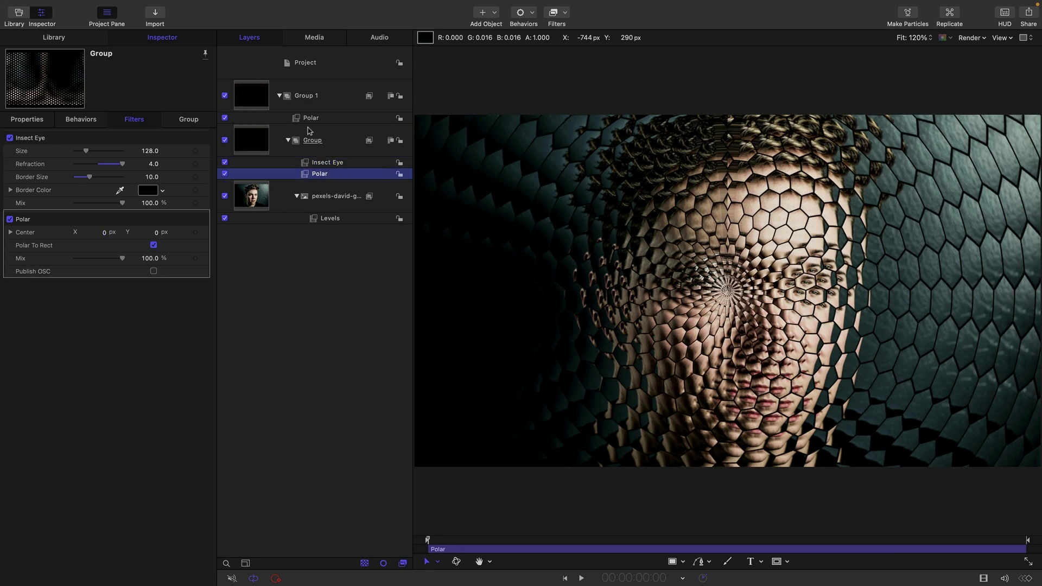
left_click(311, 118, "super")
left_click(225, 118)
left_click(239, 119)
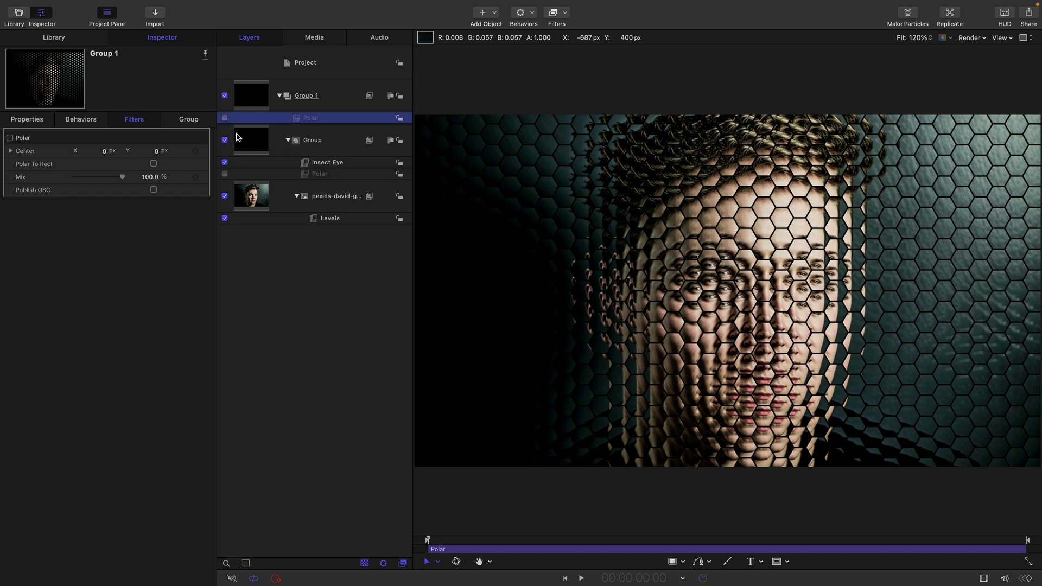
left_click(225, 117)
left_click(225, 174)
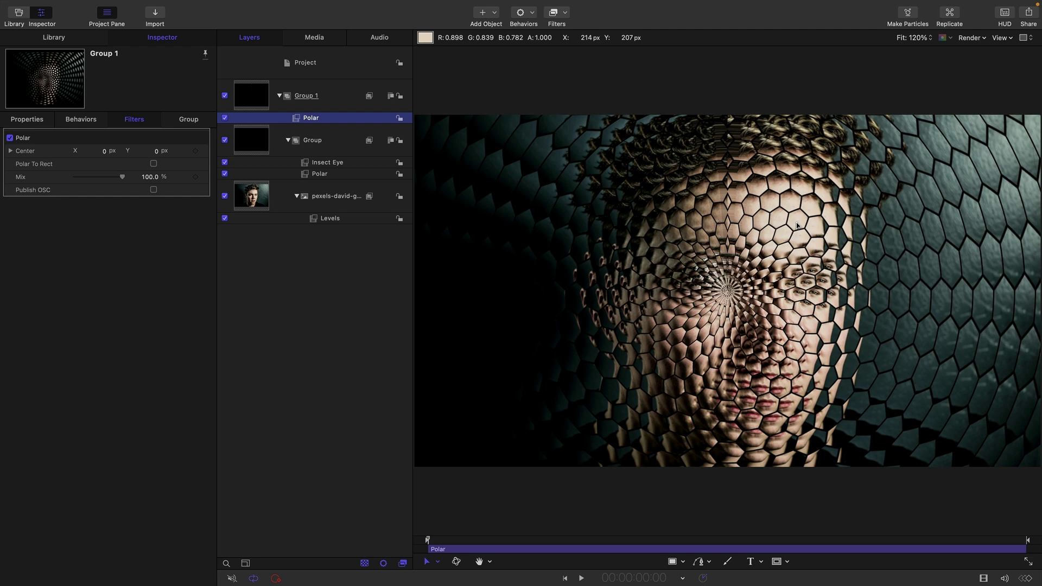
Step: Turn off Insect Eye and add a Stripes distortion filter to the Group
left_click(225, 162)
left_click(239, 137)
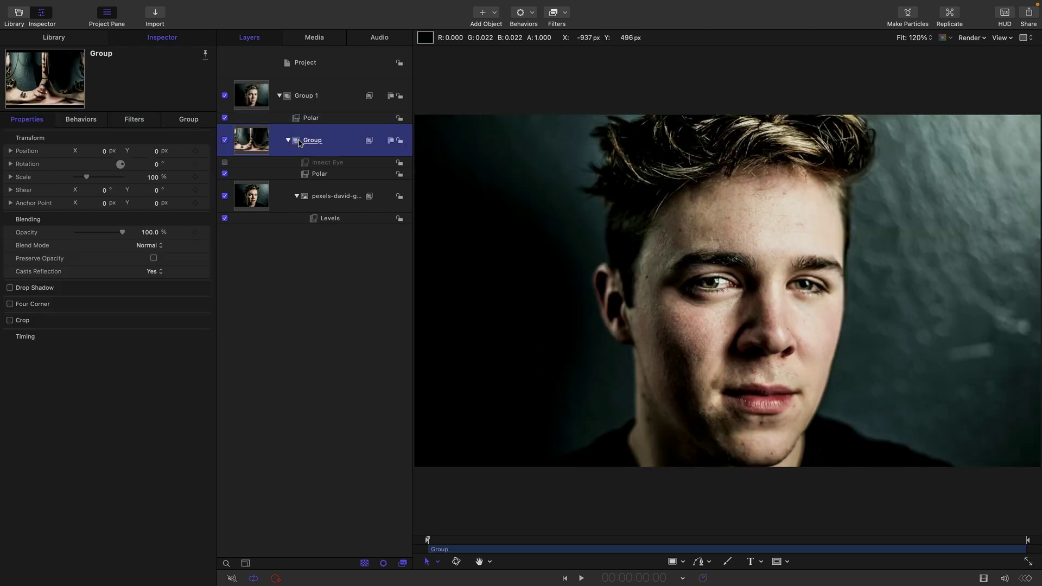
left_click(568, 15)
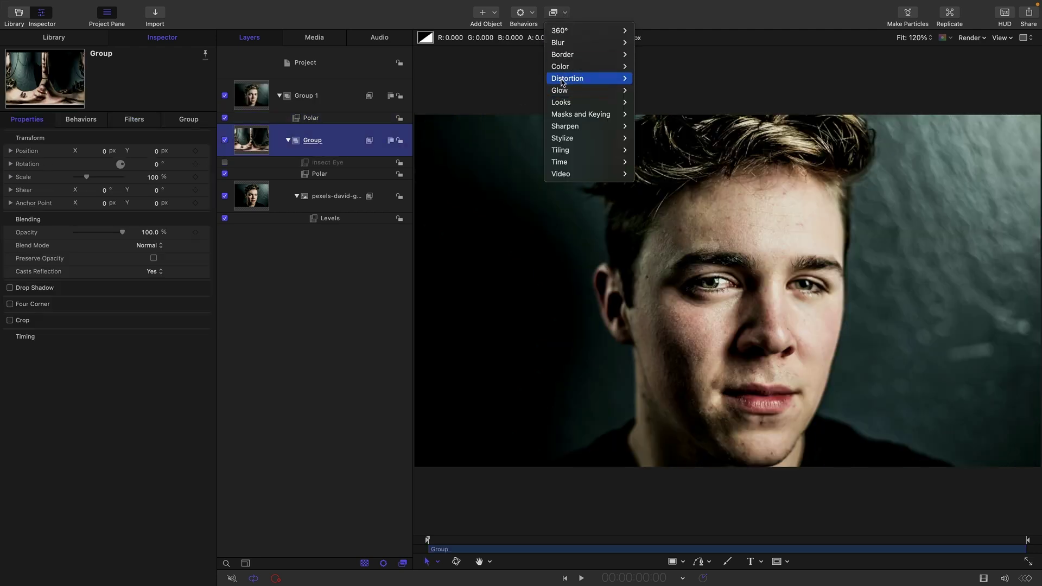
mouse_move(562, 81)
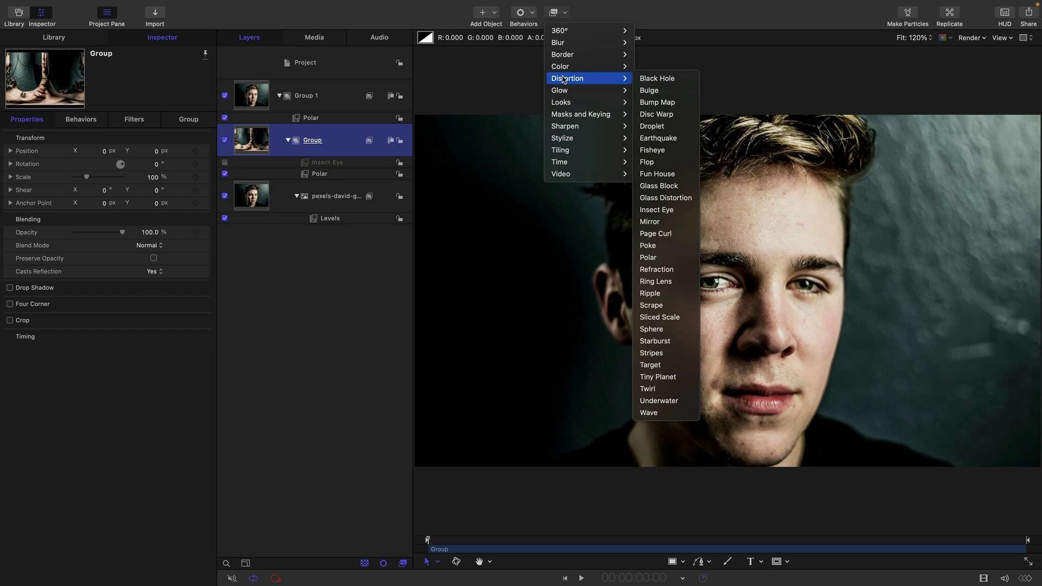
left_click(669, 357)
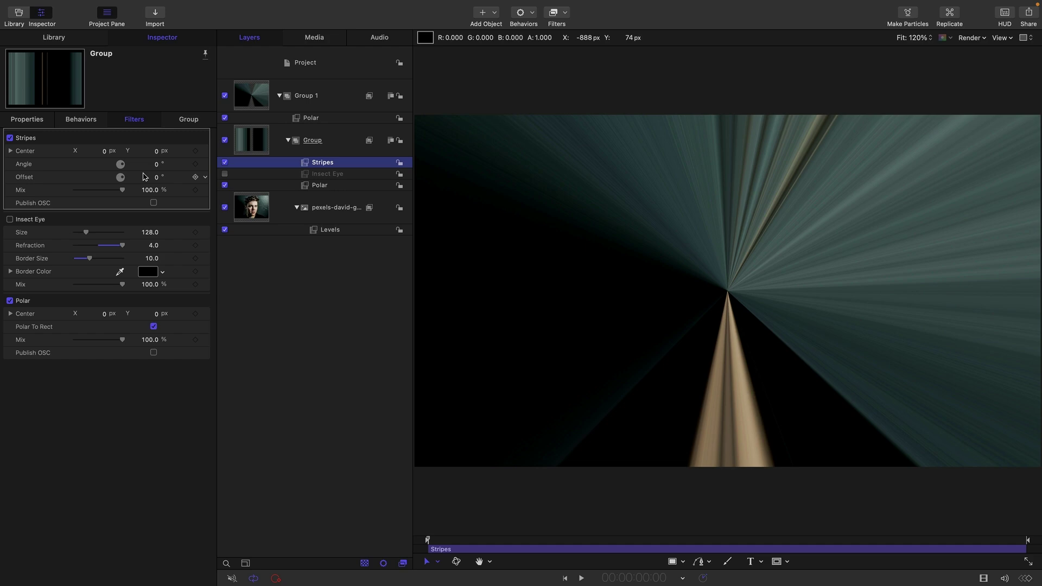
Step: Try a Stripes value of 26 with a spiral sweep, then delete the Stripes filter
left_click(155, 164)
type("26")
key("Return")
left_click_drag(155, 164, 156, 177)
right_click(328, 163)
left_click(347, 212)
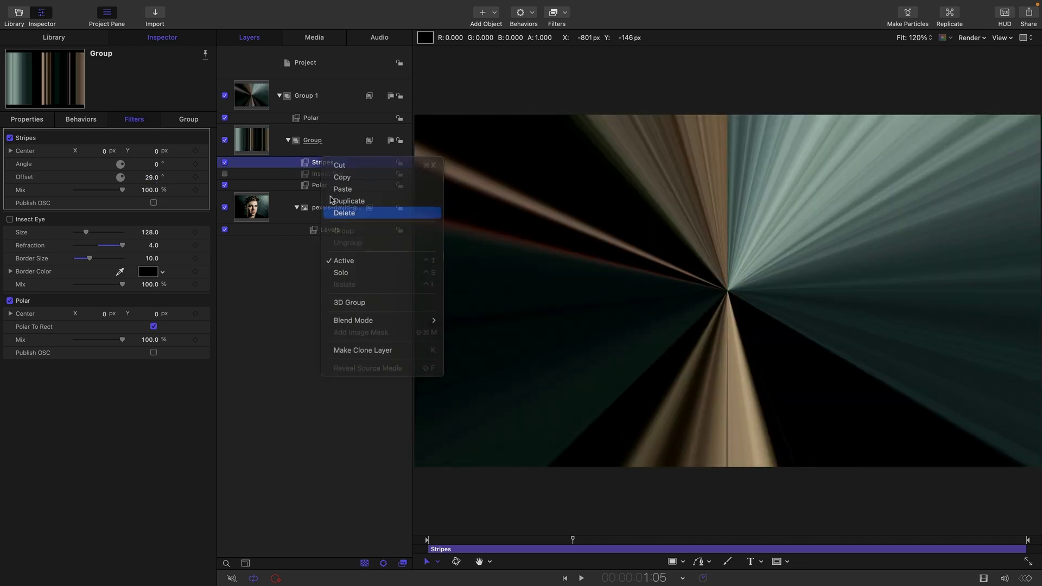
Step: Add a Stylize > Line Screen filter with Angle 0, Contrast 0.99 and Scale 21.0
left_click(555, 12)
mouse_move(578, 142)
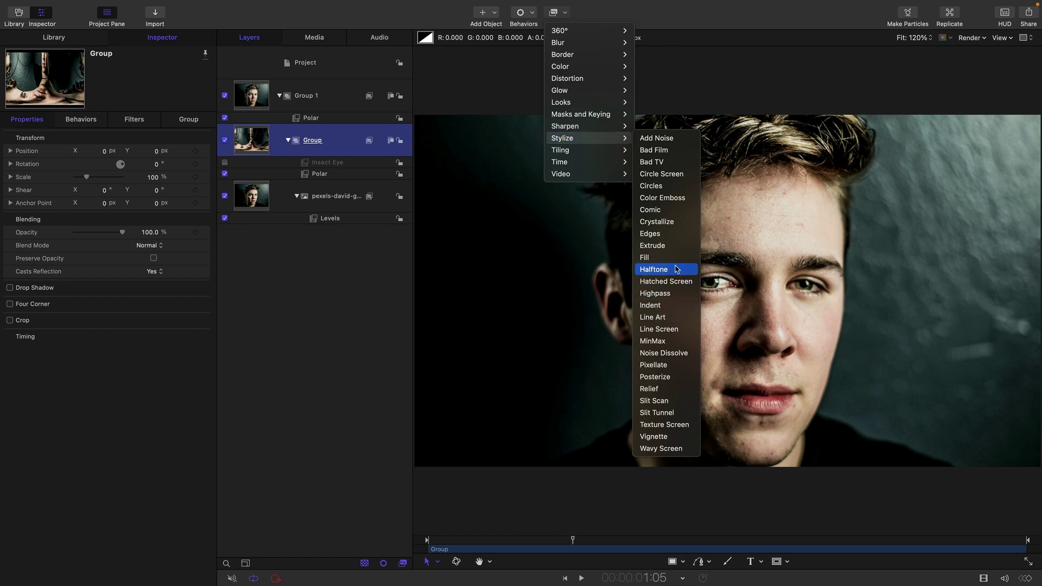
left_click(659, 329)
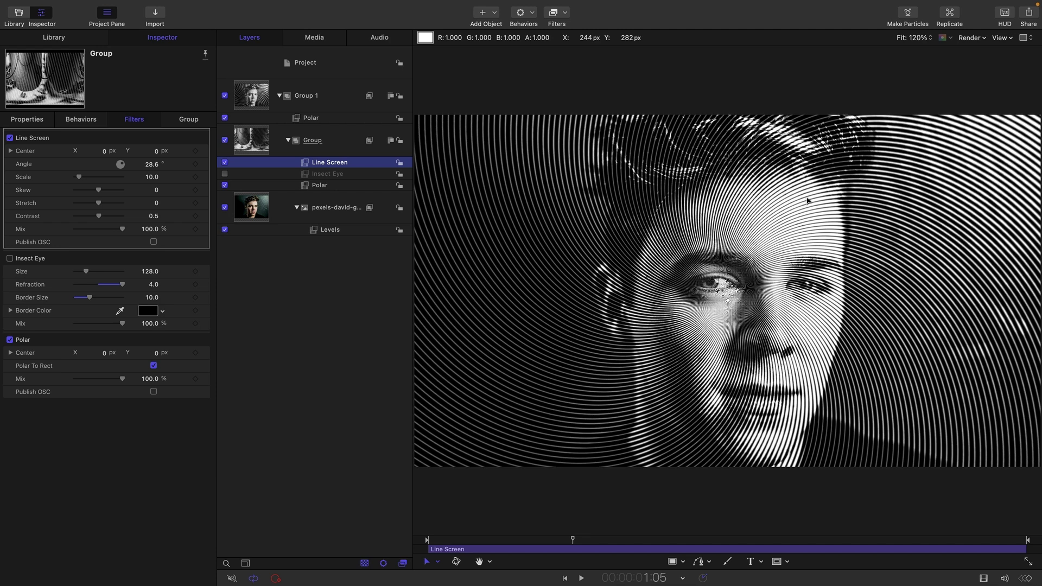
left_click(154, 165)
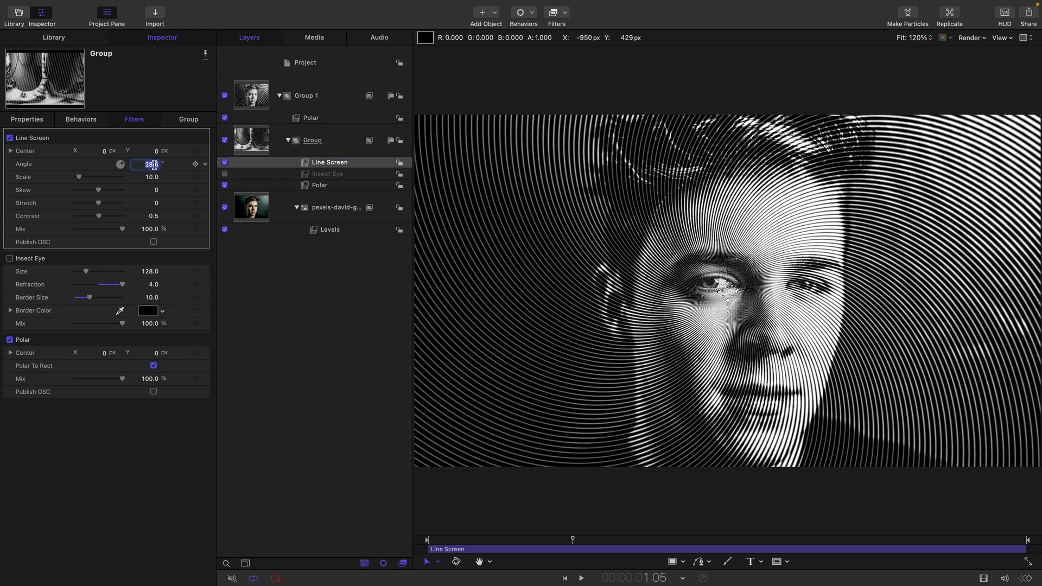
type("0")
key("Return")
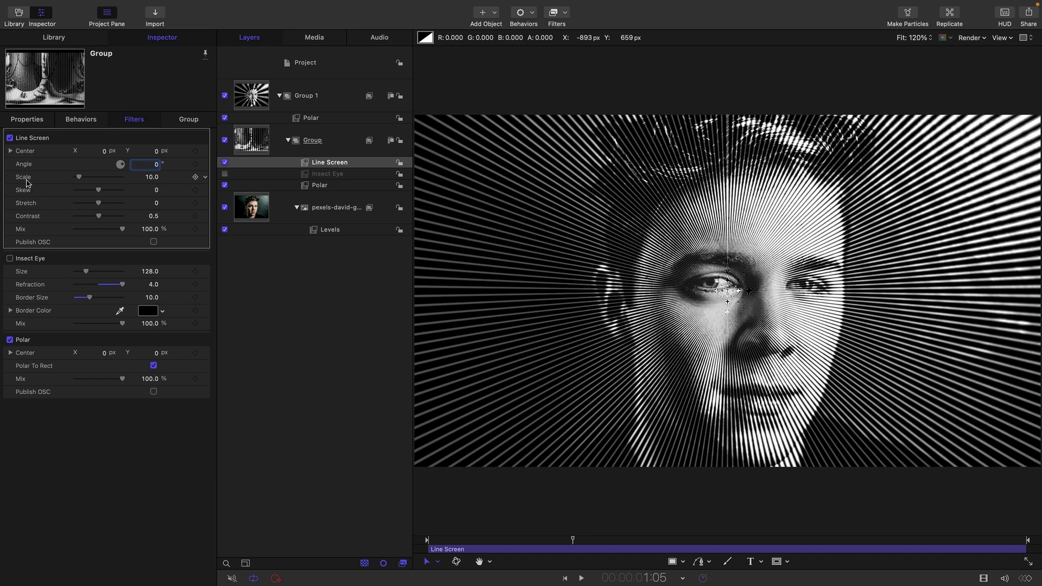
left_click_drag(100, 217, 197, 226)
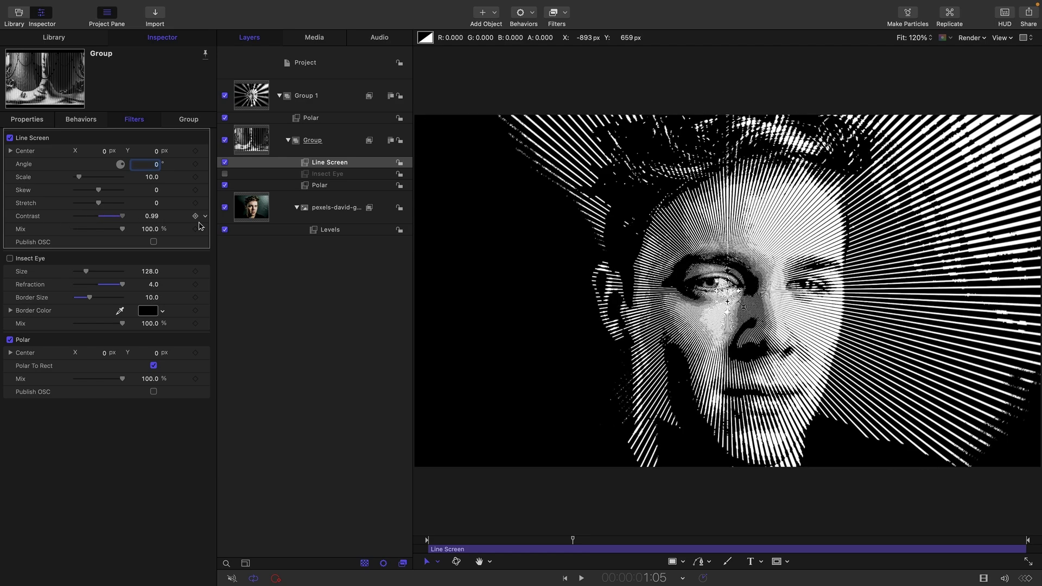
left_click_drag(152, 176, 157, 163)
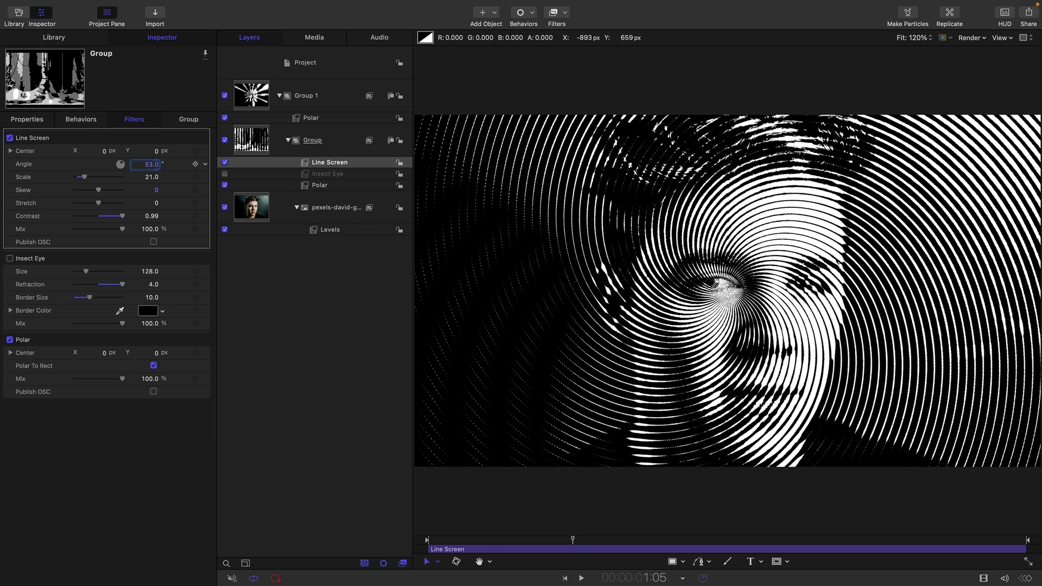
Step: Delete Line Screen and apply Pixellate to the Group at Scale 45.0
right_click(321, 163)
left_click(347, 216)
left_click(565, 11)
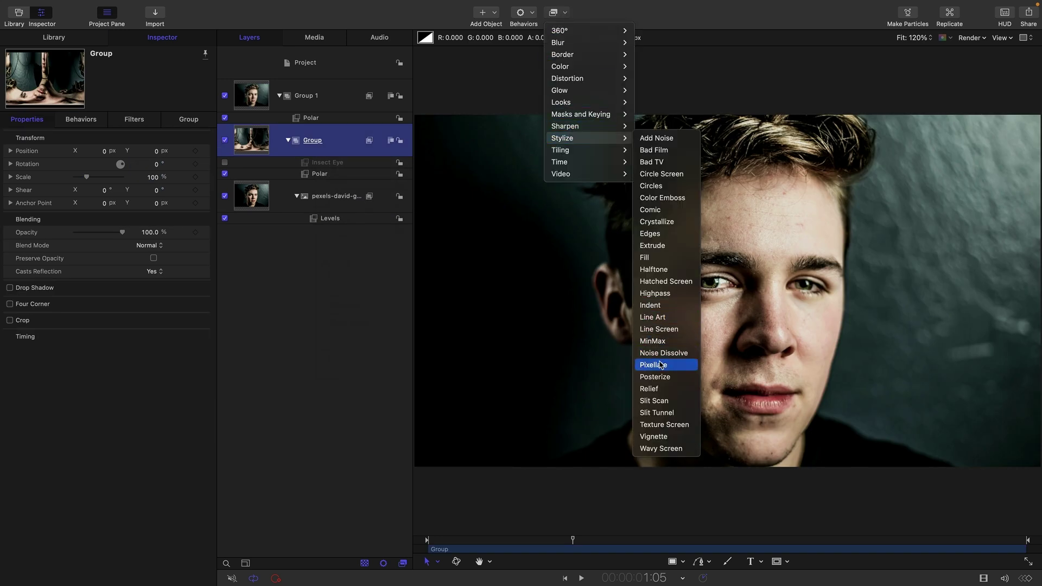
left_click(664, 368)
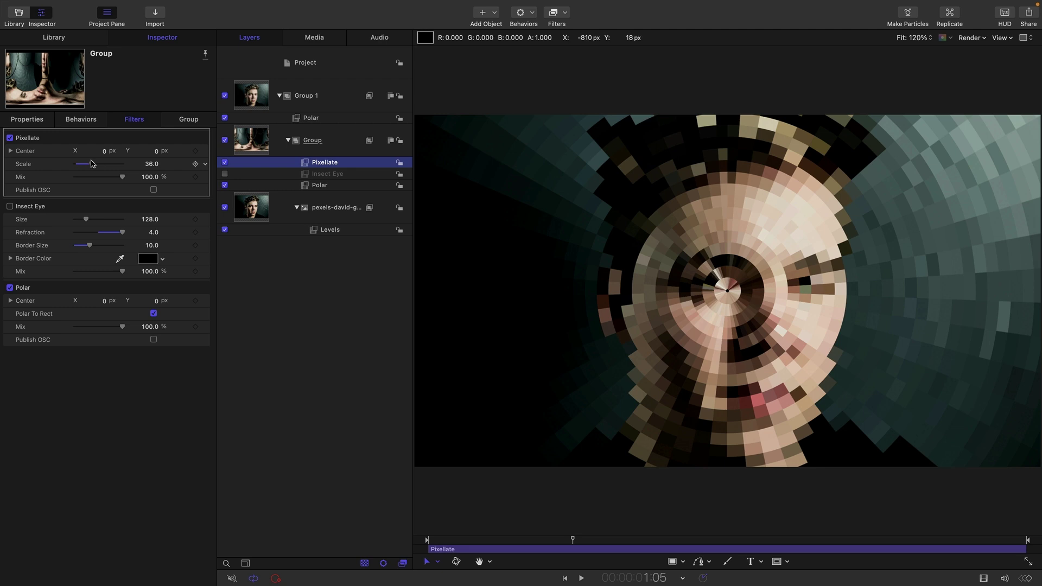
left_click_drag(92, 163, 96, 164)
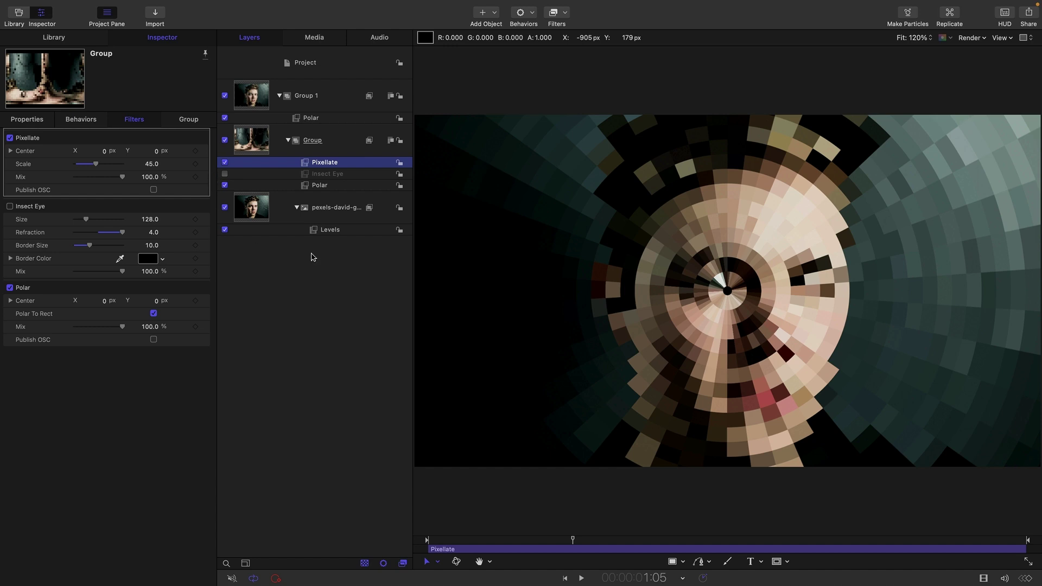
Step: Switch off Pixellate and add a Bump Map distortion filter to the Group
key("Up")
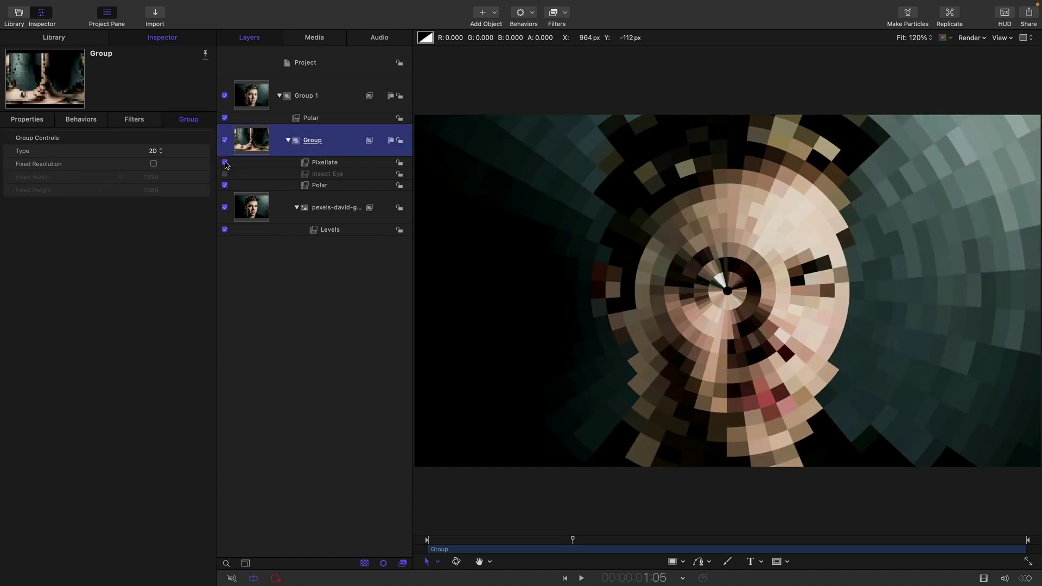
left_click(224, 162)
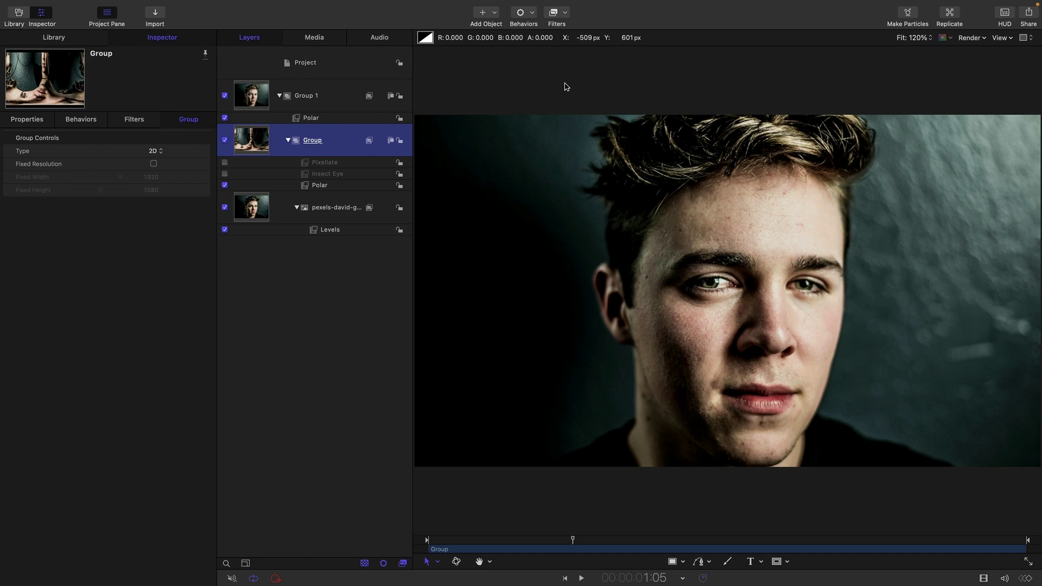
left_click(565, 13)
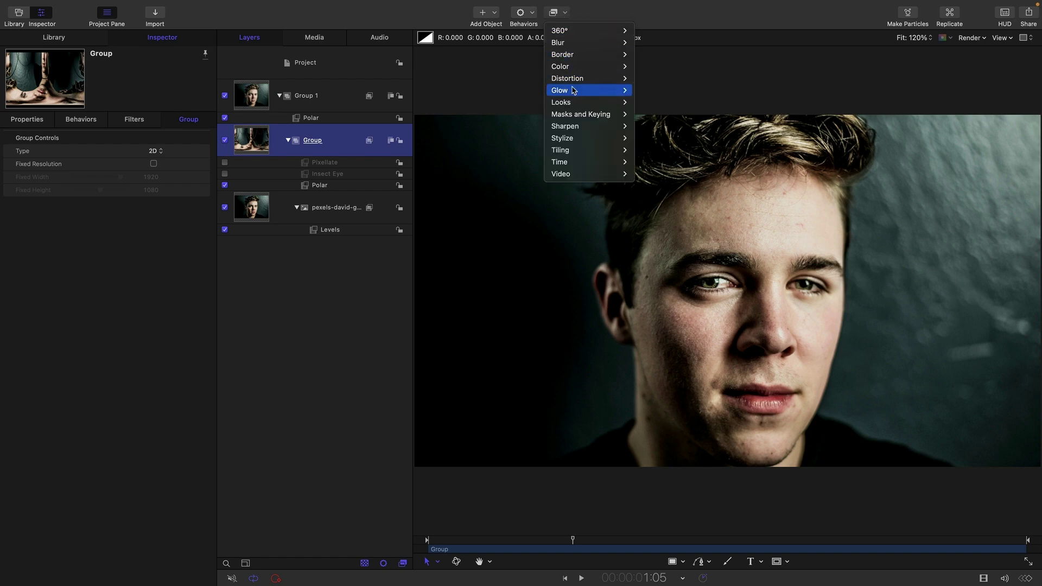
mouse_move(574, 82)
left_click(676, 103)
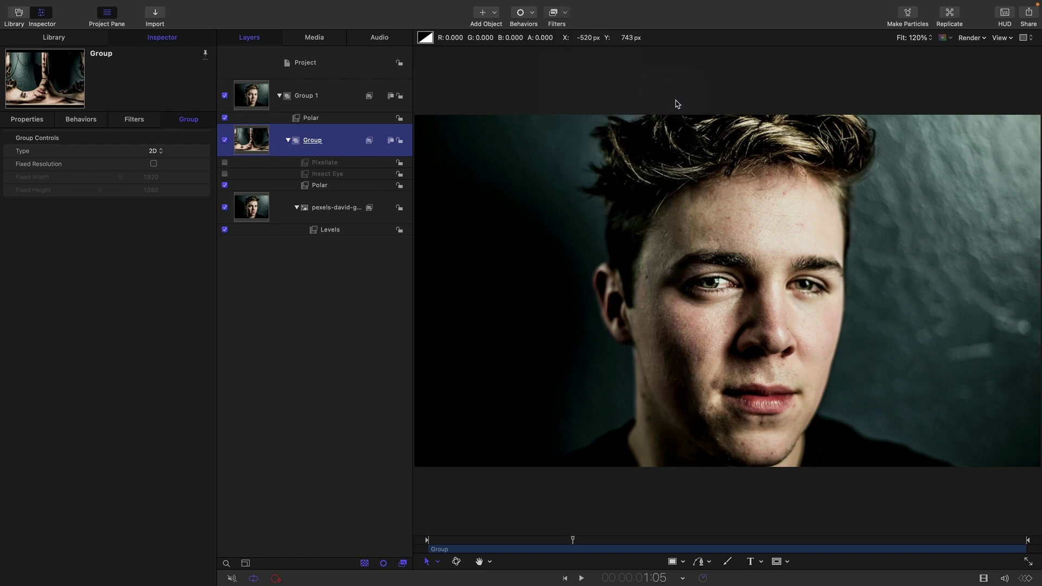
left_click(69, 37)
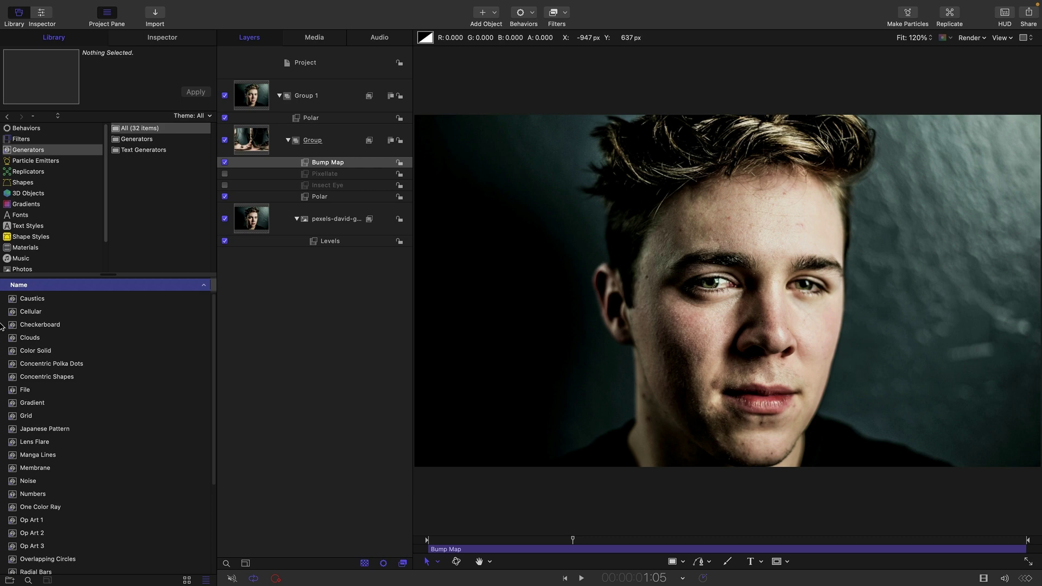
Step: Add a hidden Checkerboard generator as Group 2 and a black Color Solid layer
left_click_drag(12, 327, 253, 295)
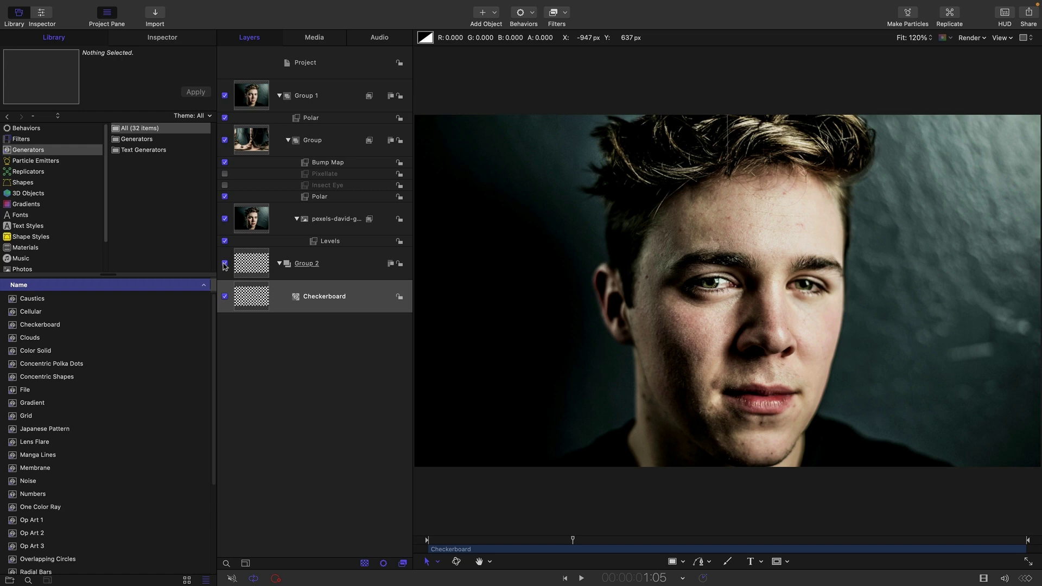
left_click(225, 263)
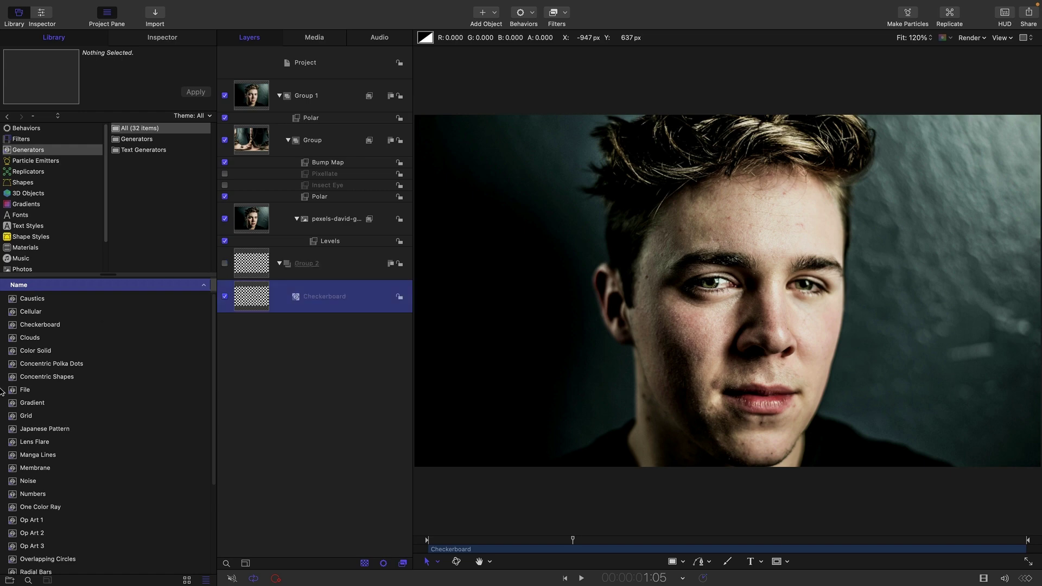
left_click_drag(16, 355, 251, 250)
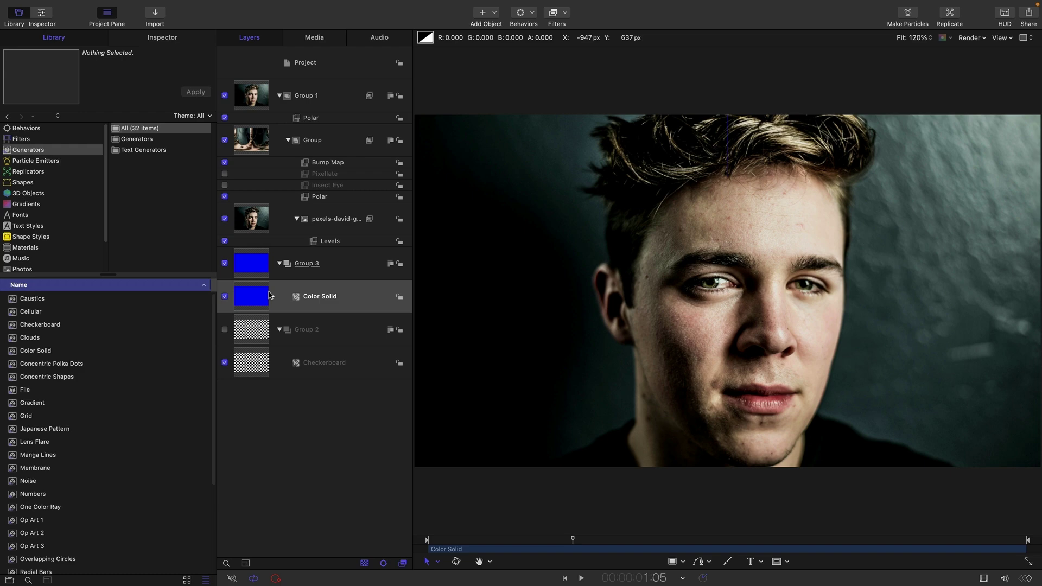
left_click(251, 298)
left_click(163, 38)
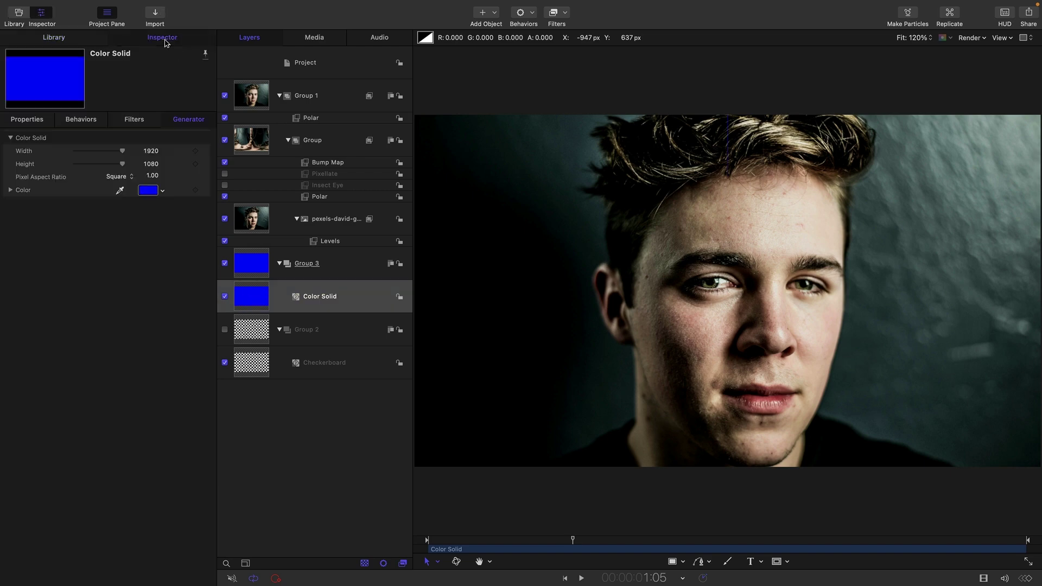
left_click(148, 190)
left_click_drag(398, 295, 135, 297)
left_click(218, 186)
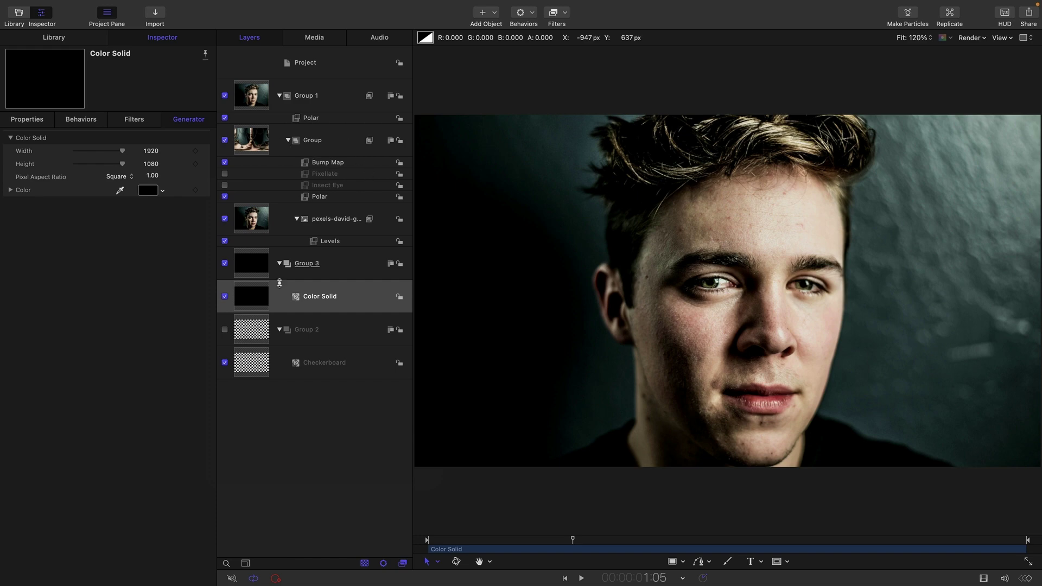
Step: Set Group 2 as Bump Map's Map Image at Amount 0.55, soloing Checkerboard briefly to compare
left_click(333, 162)
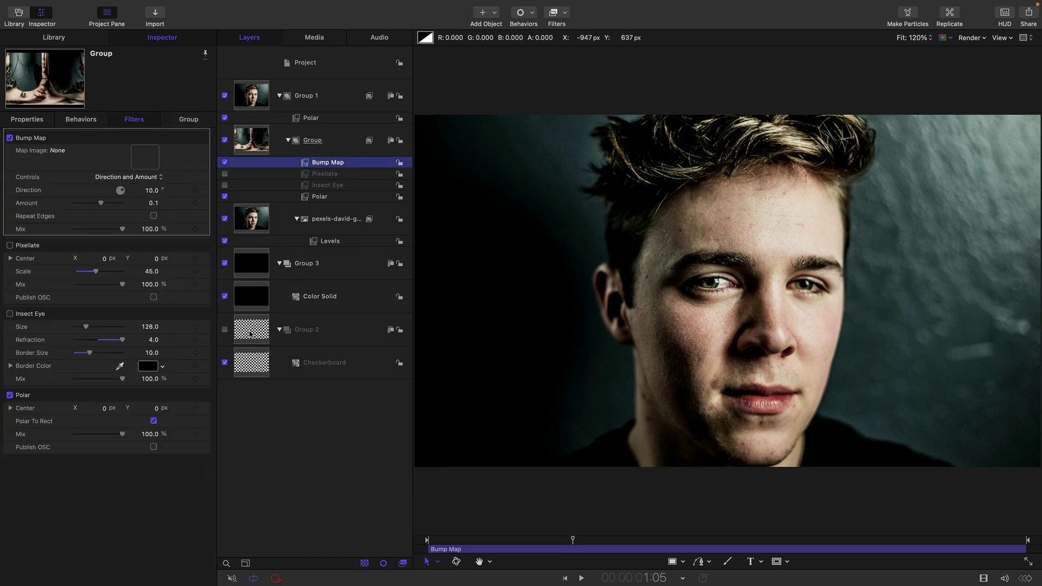
left_click_drag(251, 334, 148, 161)
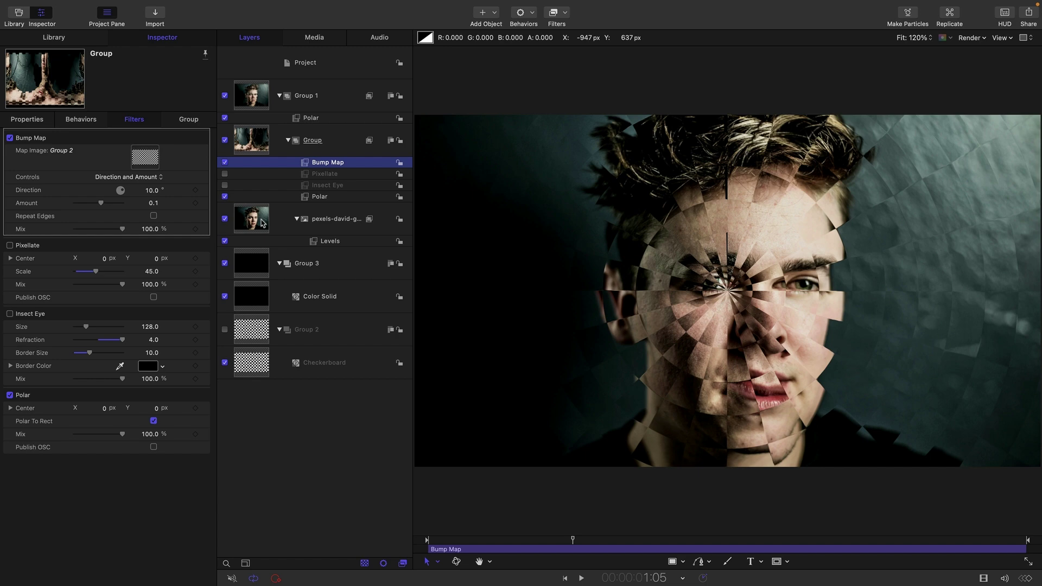
left_click_drag(101, 205, 114, 209)
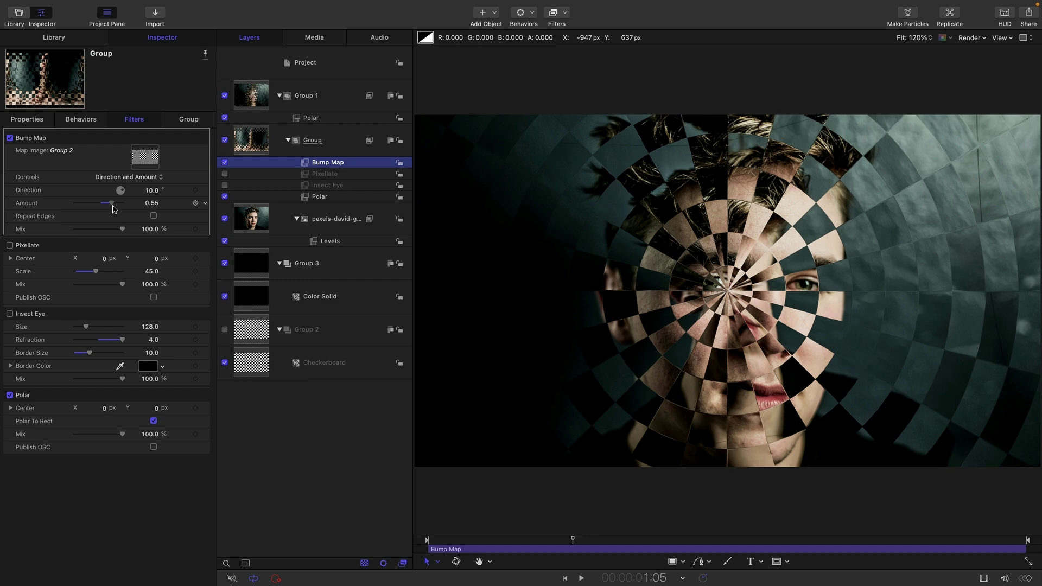
left_click(224, 363, "alt")
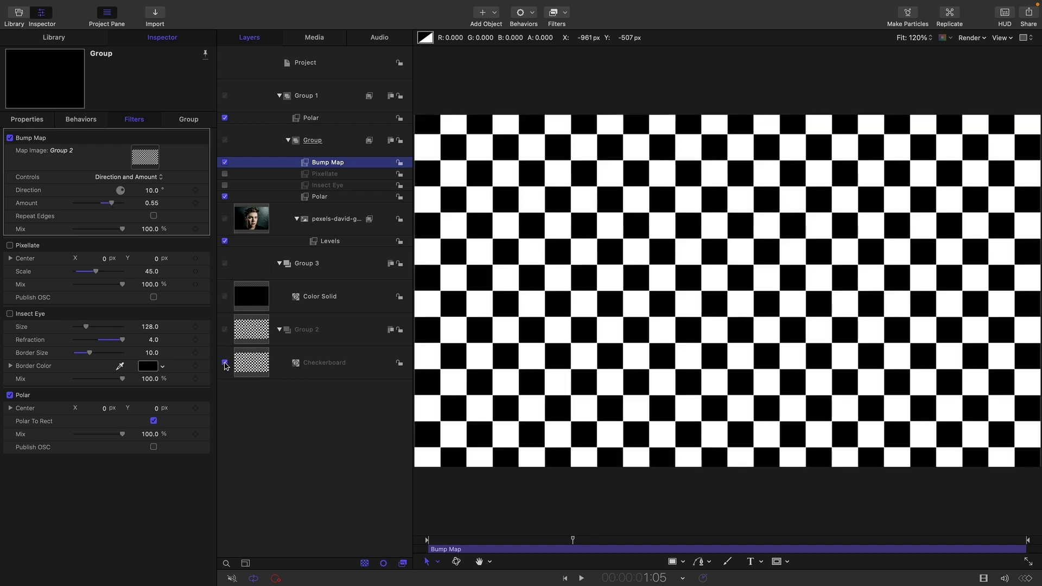
left_click(224, 363, "alt")
left_click(253, 372)
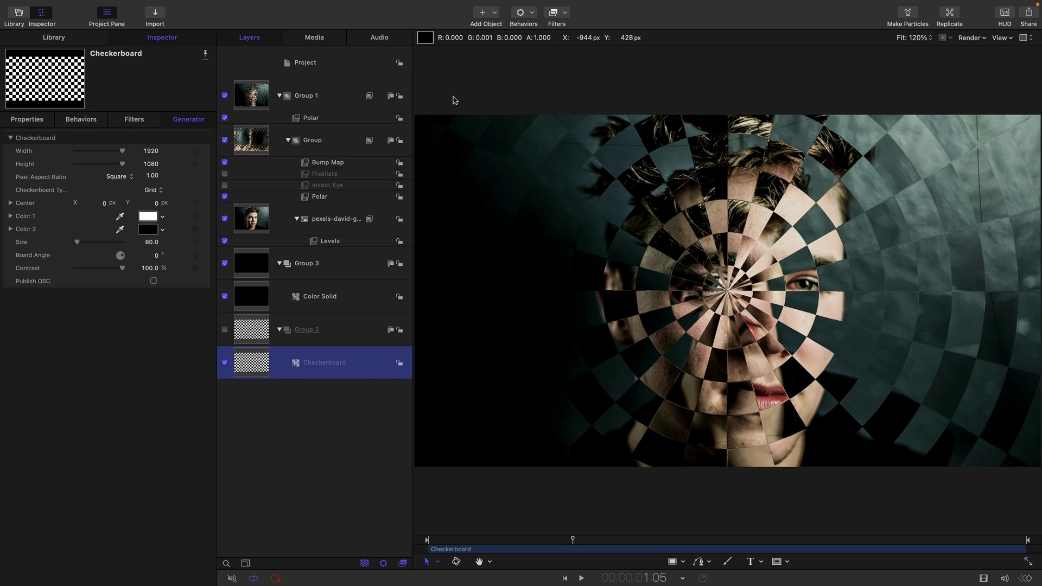
Step: Add a Stripes generator to Group 2 and set its Size to 62
left_click(486, 12)
mouse_move(513, 132)
mouse_move(618, 131)
left_click(727, 421)
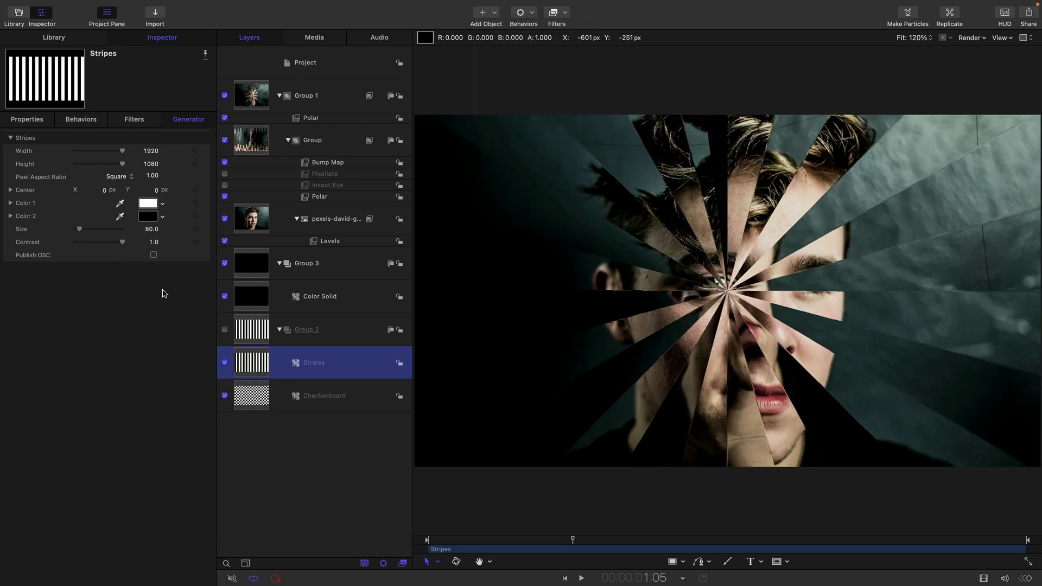
left_click_drag(155, 236, 144, 236)
left_click(495, 12)
mouse_move(534, 132)
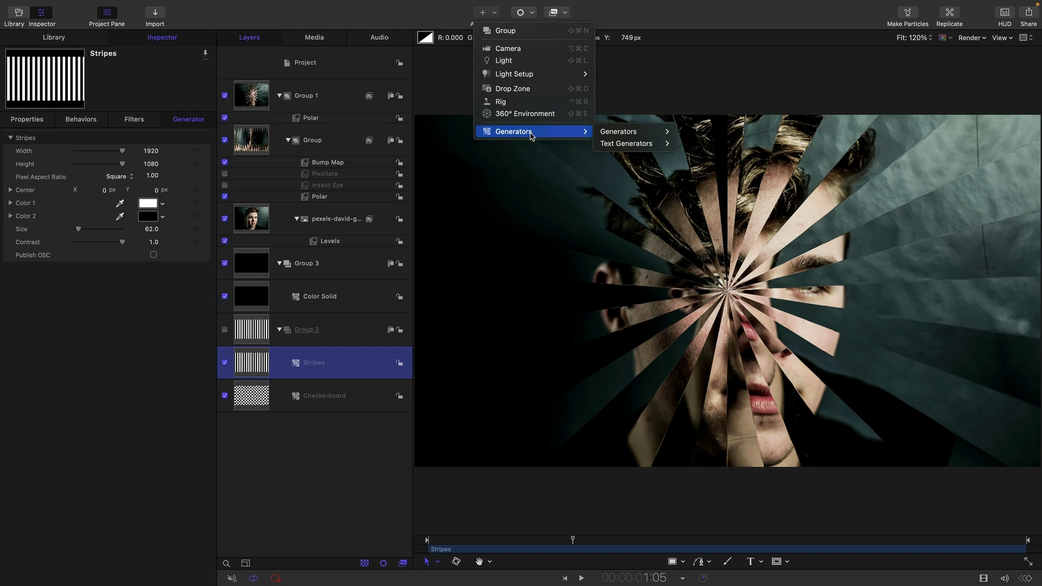
mouse_move(624, 131)
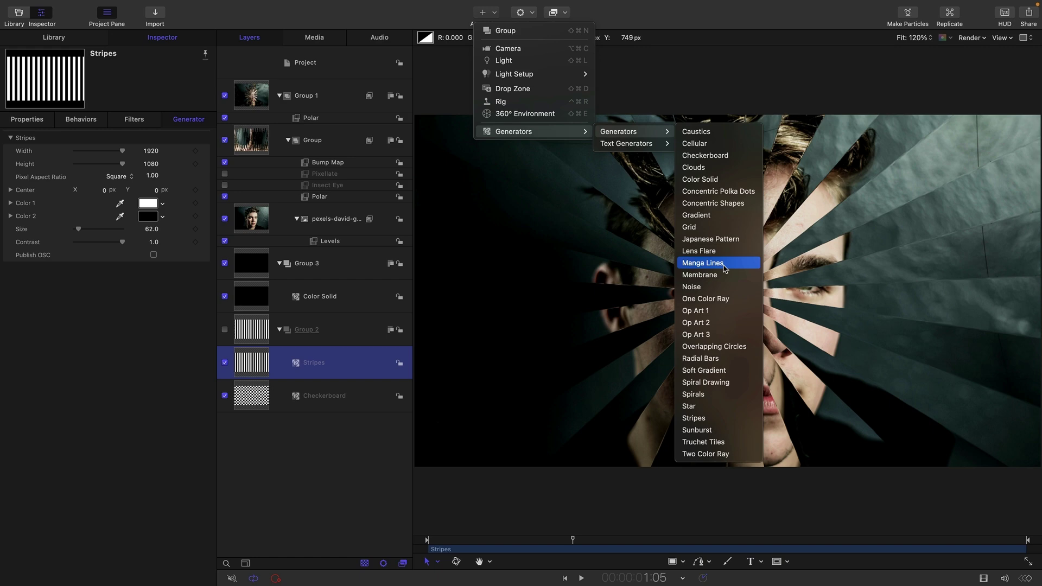
Step: Add a Grid generator with BG Width 29, BG Height 34 and Offset 119.09 × 340 px
left_click(699, 228)
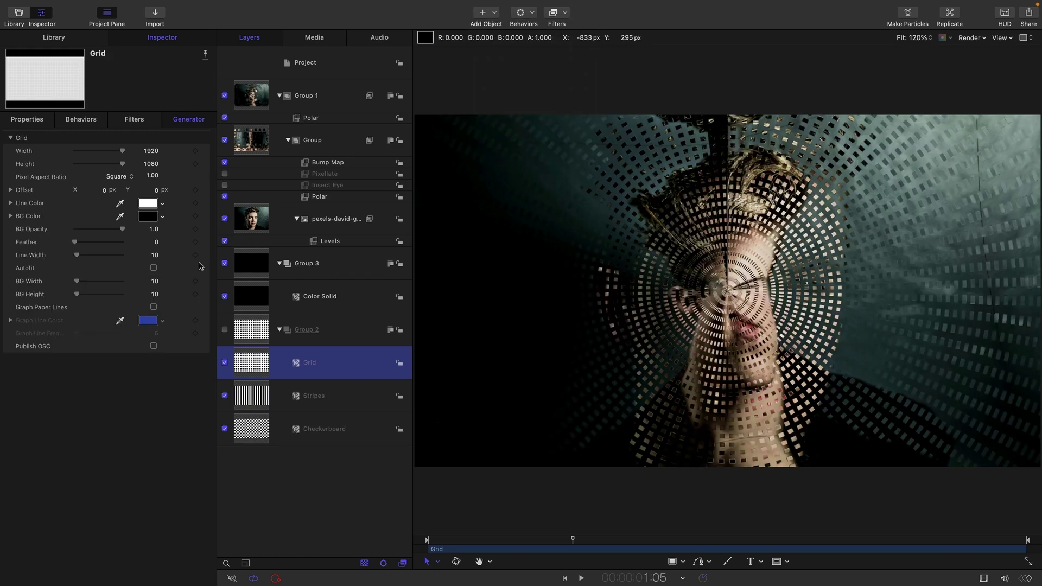
left_click_drag(156, 285, 157, 253)
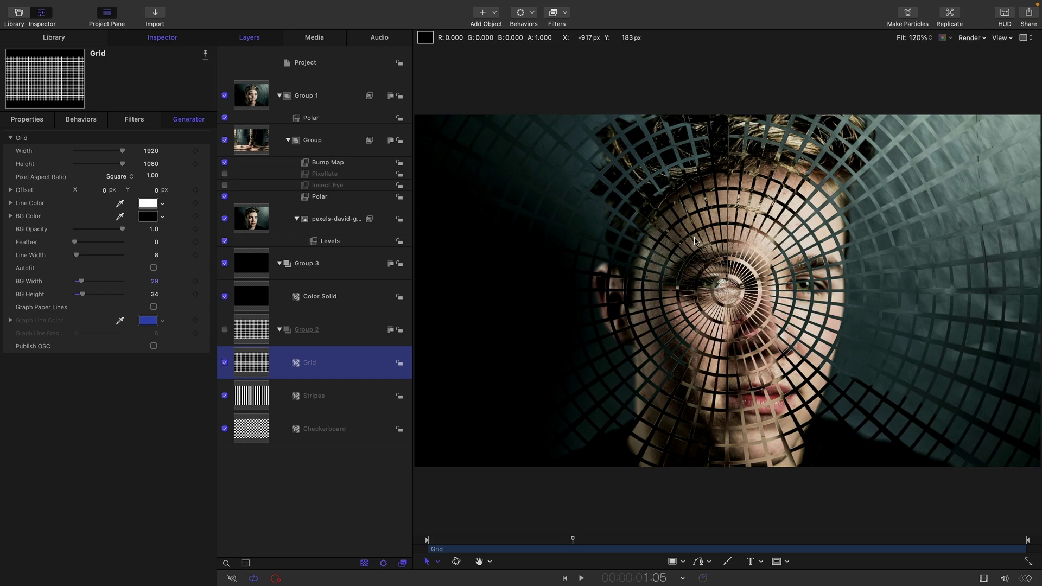
left_click_drag(157, 194, 176, 189)
key("super+z")
left_click_drag(104, 190, 82, 197)
left_click_drag(157, 191, 181, 191)
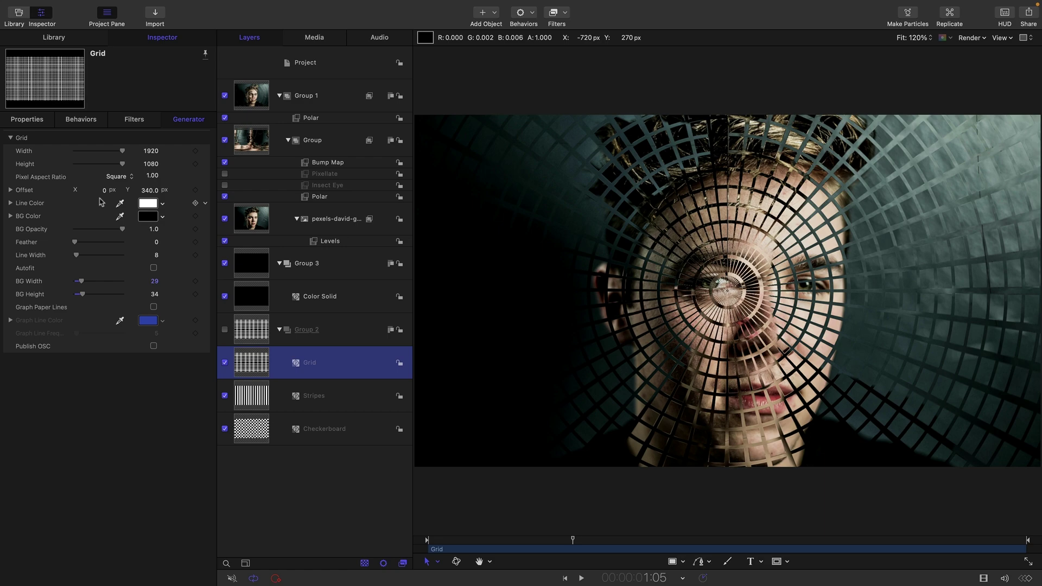
left_click_drag(103, 190, 111, 192)
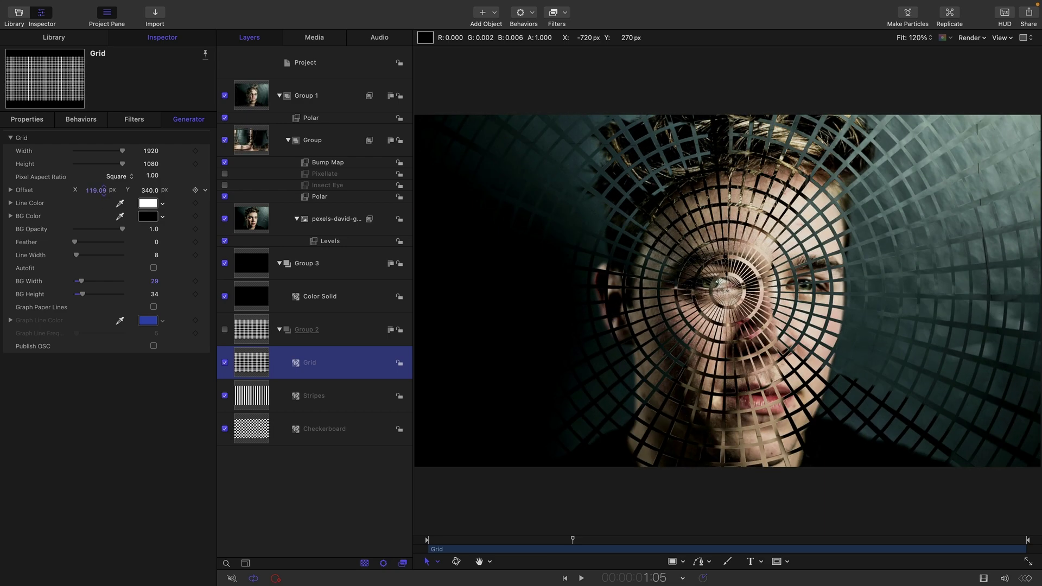
Step: Add a Japanese Pattern generator, then set Bump Map Amount 0.25 and Direction 0
left_click(483, 12)
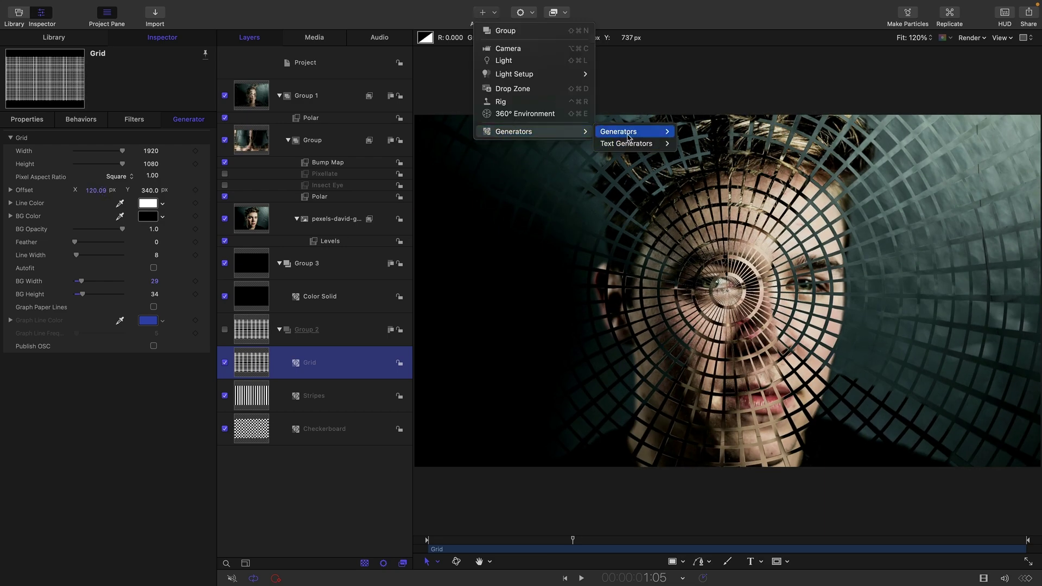
left_click(704, 244)
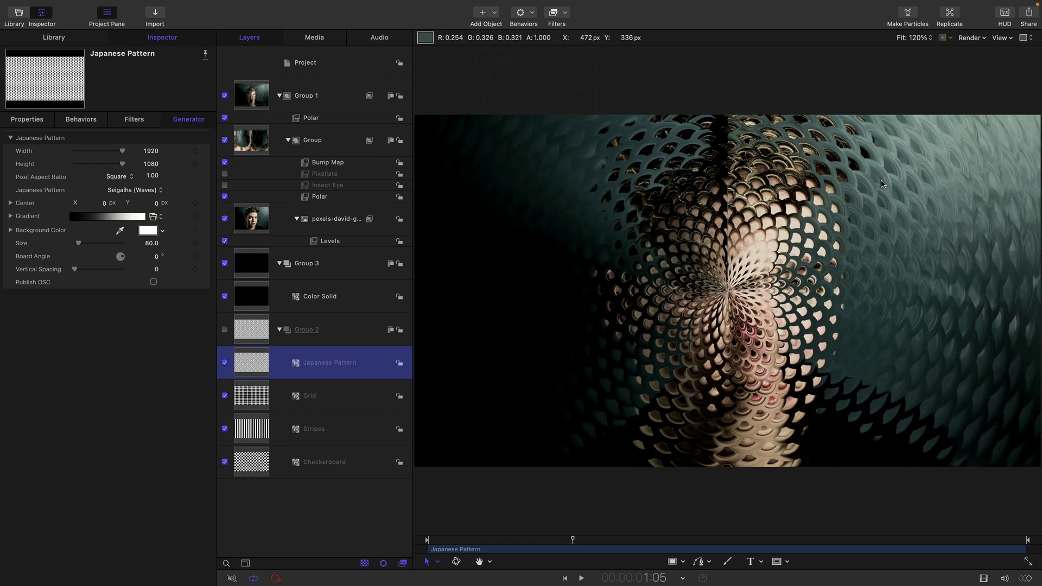
left_click(324, 163)
left_click_drag(152, 206, 158, 206)
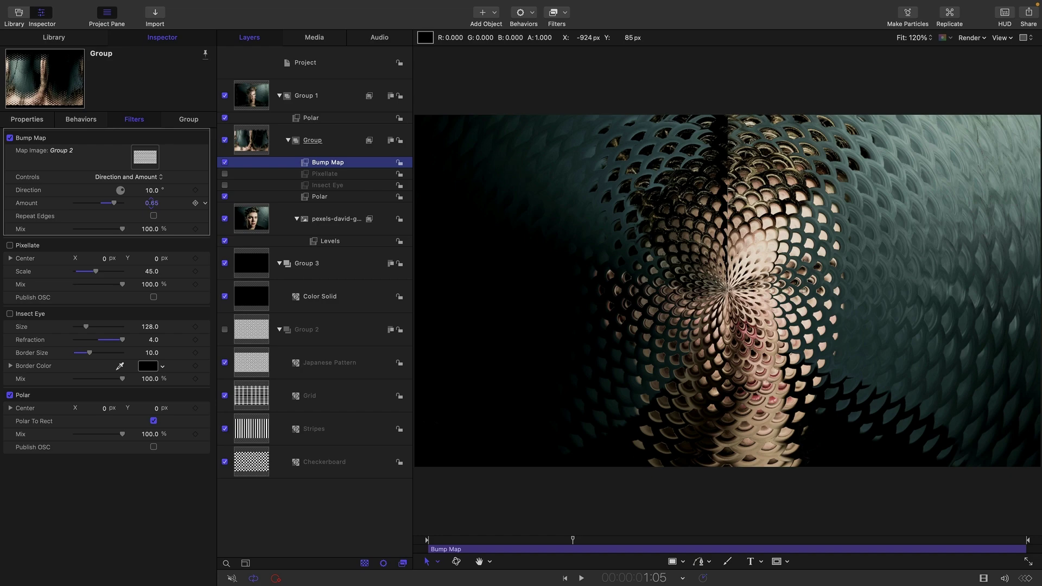
left_click(151, 190)
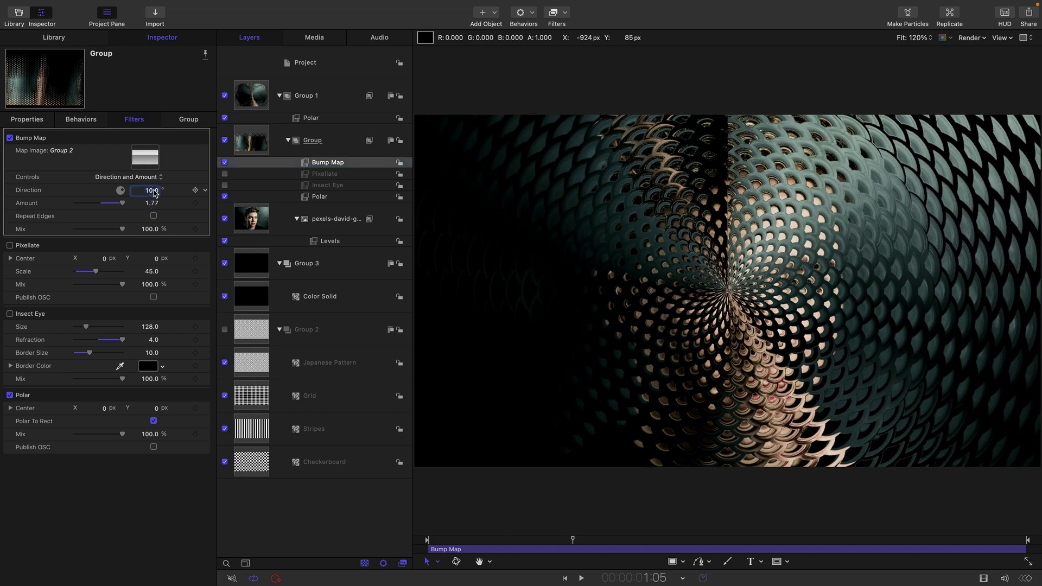
type("90")
key("Return")
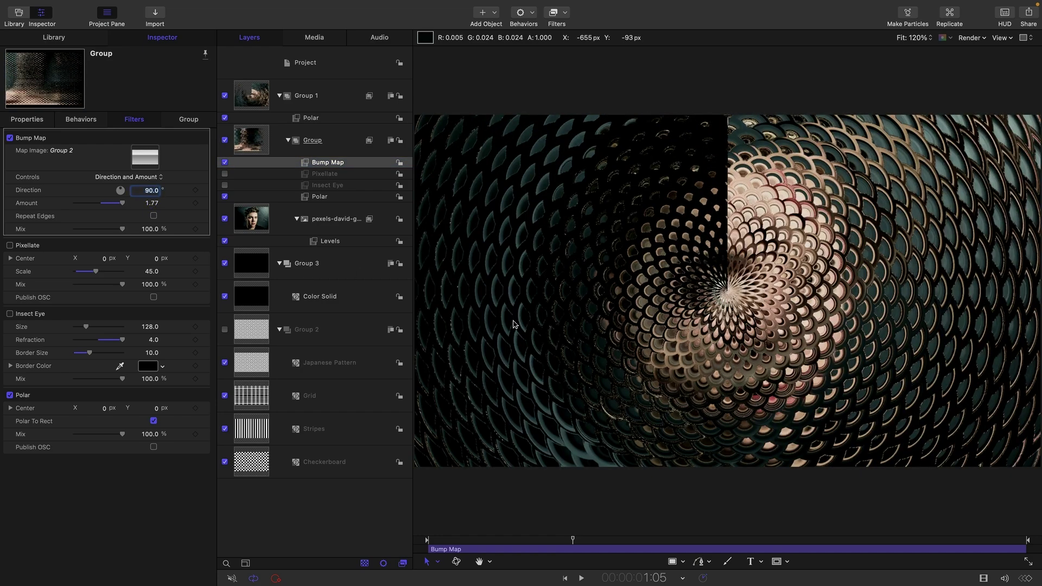
type("0")
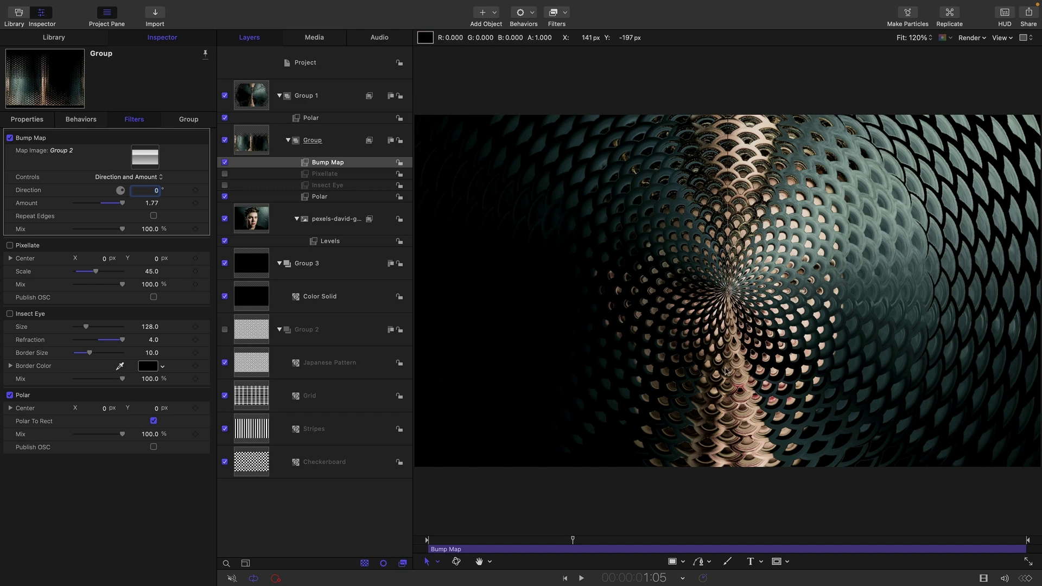
Step: Shift the Japanese Pattern's centre so Center Y reads 650.8
left_click(265, 367)
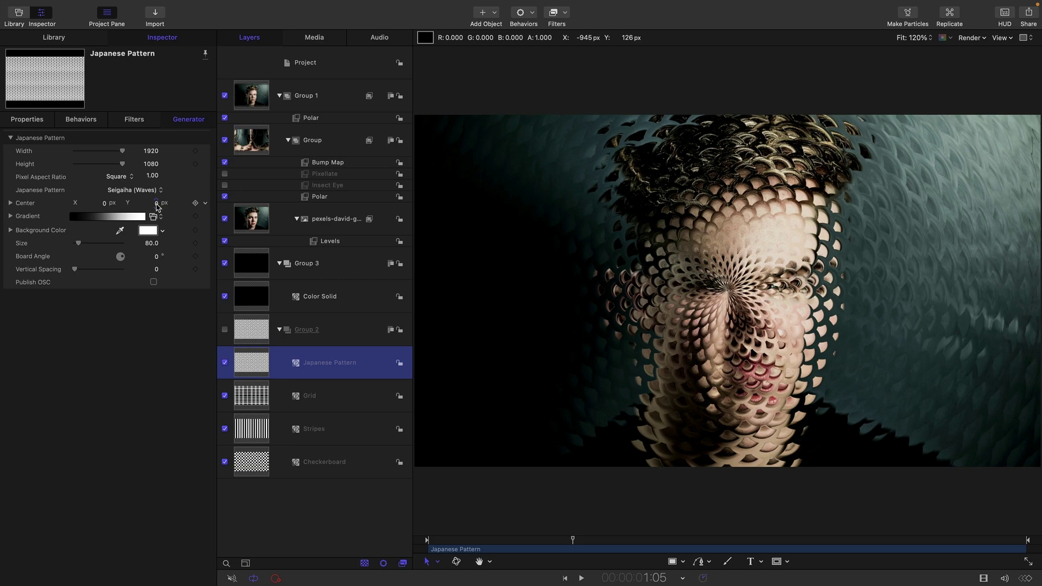
left_click_drag(157, 206, 110, 204)
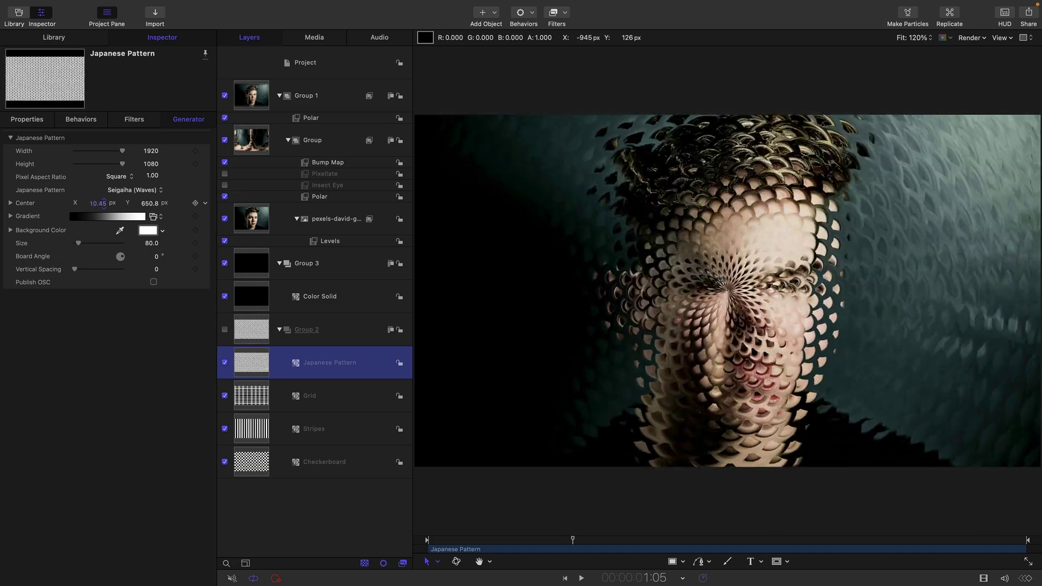
key("ctrl+z")
Step: Add a Truchet Tiles generator to Group 2 and set its Shape to Dots
left_click(483, 12)
mouse_move(510, 139)
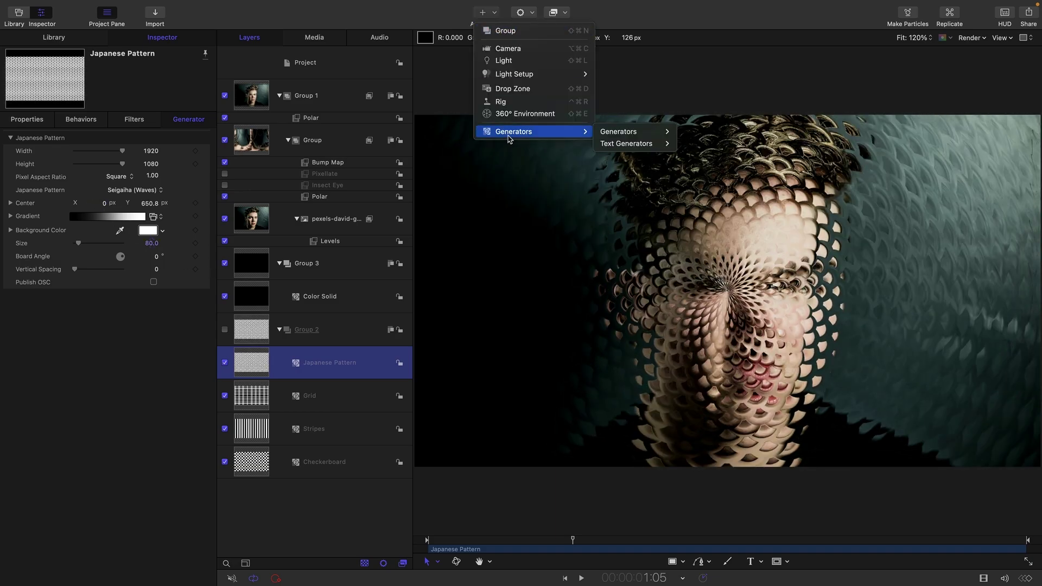
mouse_move(646, 133)
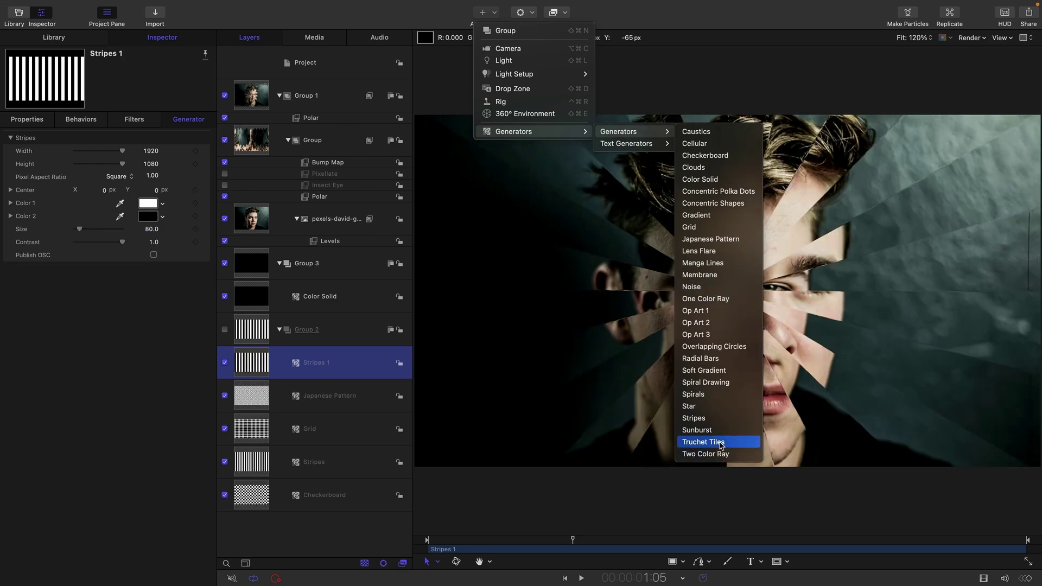
left_click(720, 444)
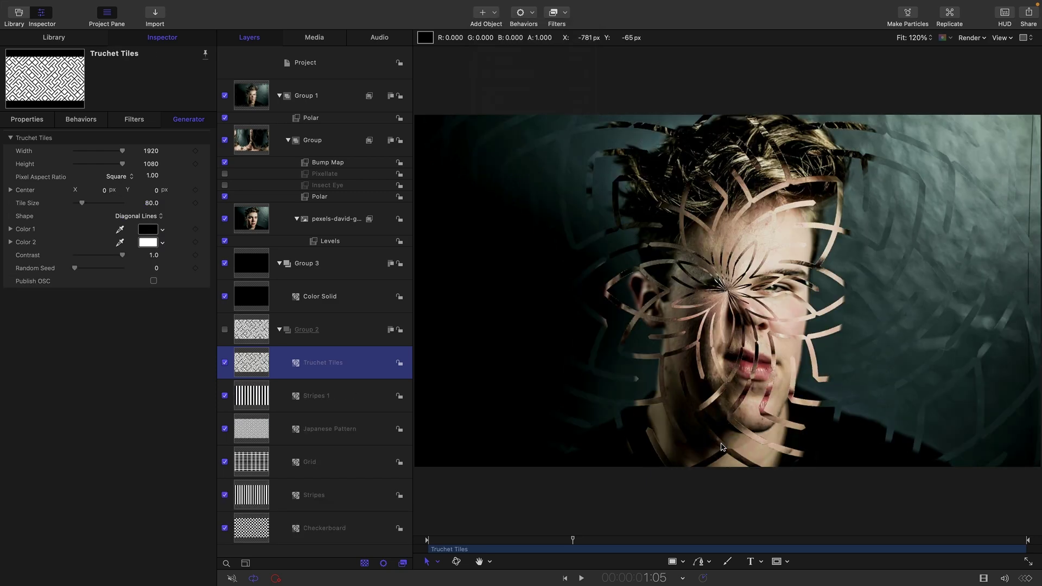
left_click(148, 215)
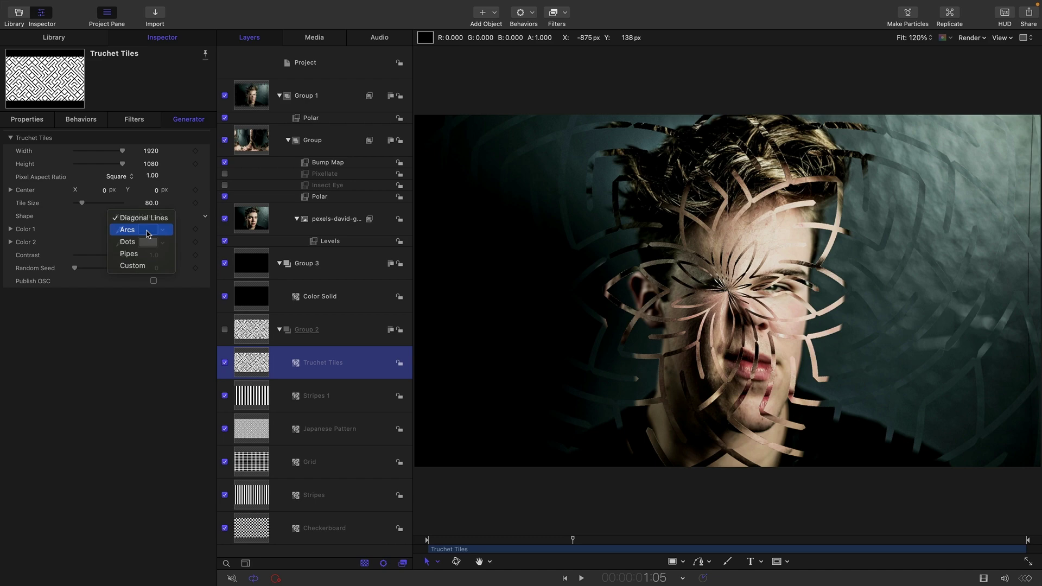
left_click(149, 230)
left_click(150, 217)
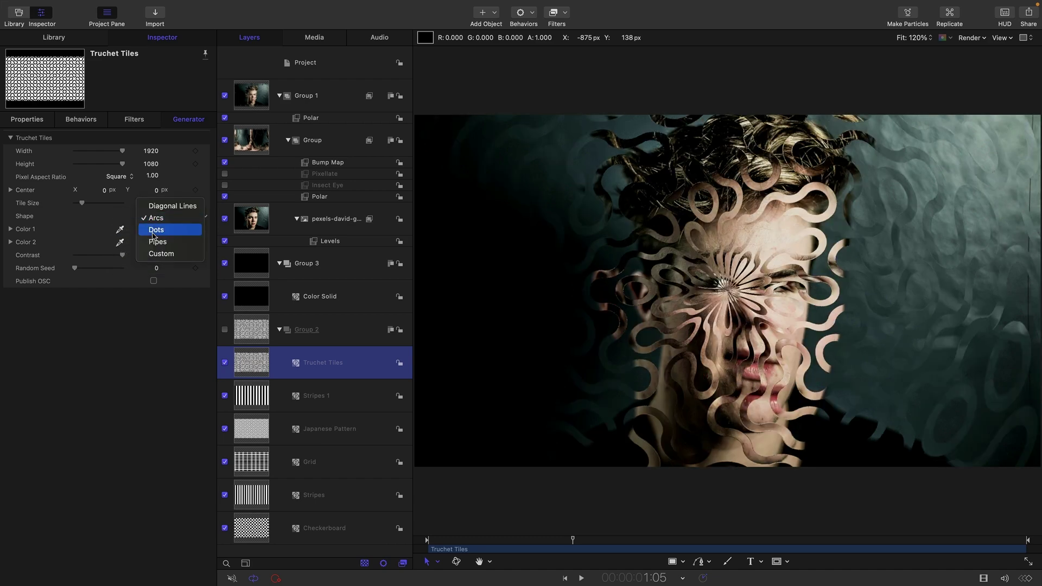
left_click(155, 235)
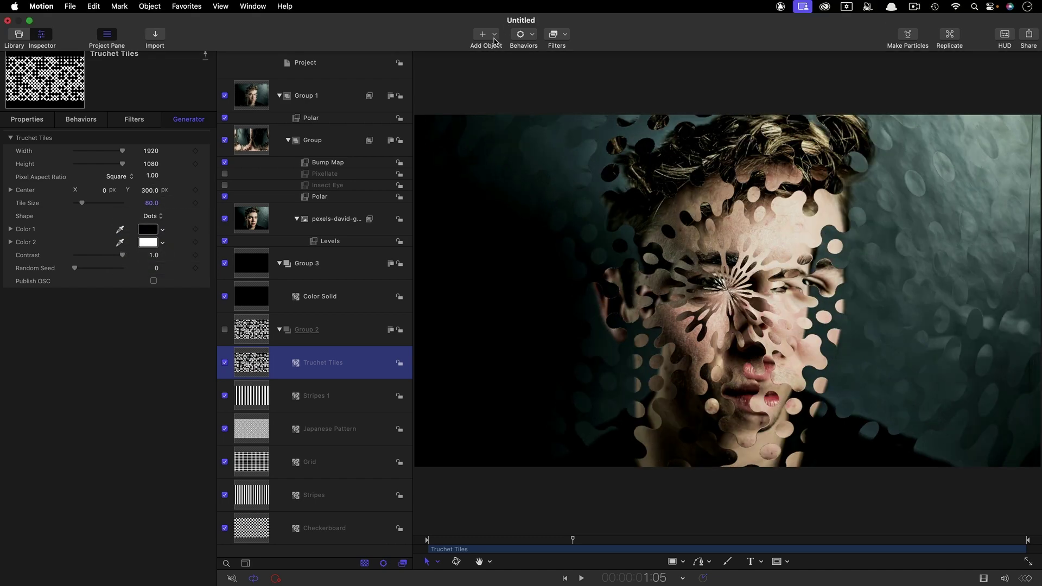
Step: Add a Noise generator to Group 2 and set the Bump Map Amount to -0.22
left_click(485, 34)
mouse_move(521, 155)
mouse_move(634, 153)
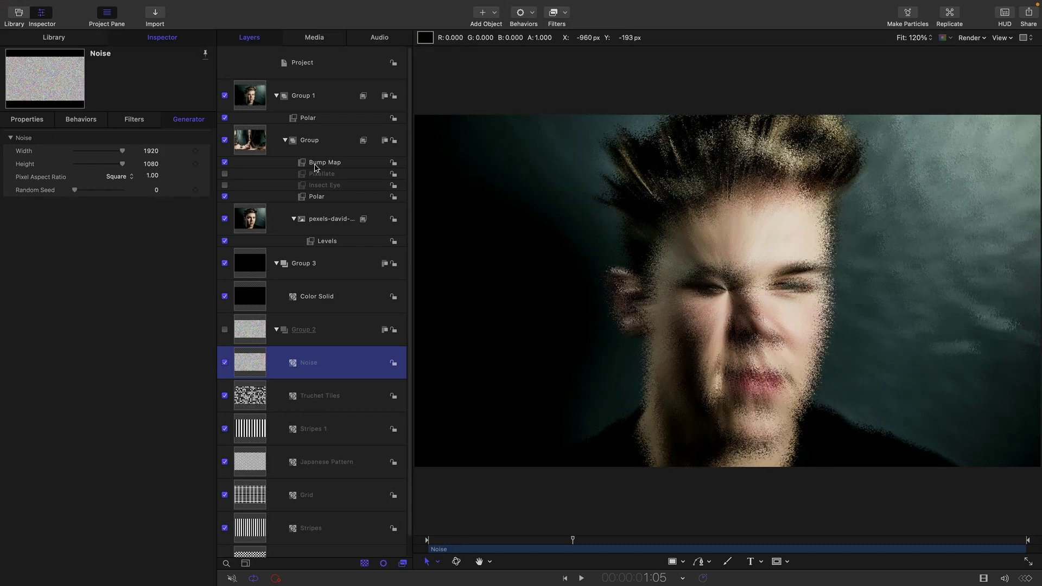
left_click(318, 162)
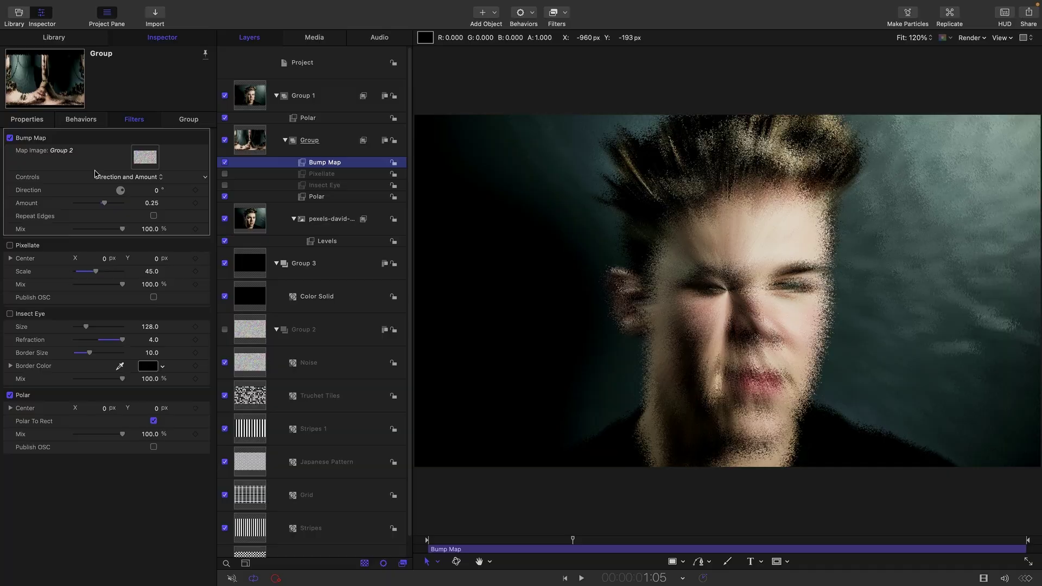
left_click_drag(151, 203, 151, 203)
Step: Disable the Bump Map and add a Refraction filter with Group 2 as its Height Map
left_click(325, 140)
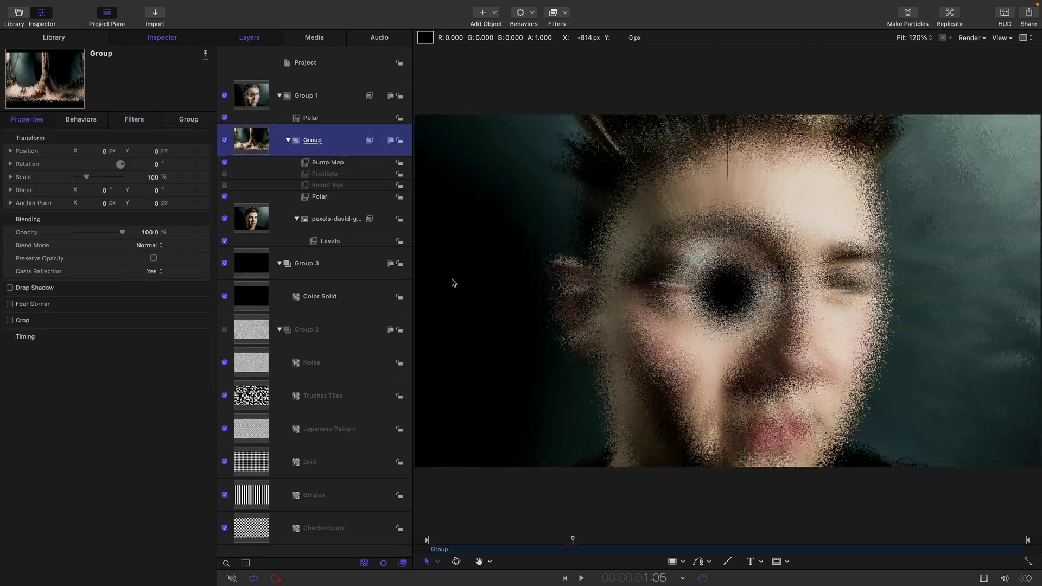
left_click(224, 162)
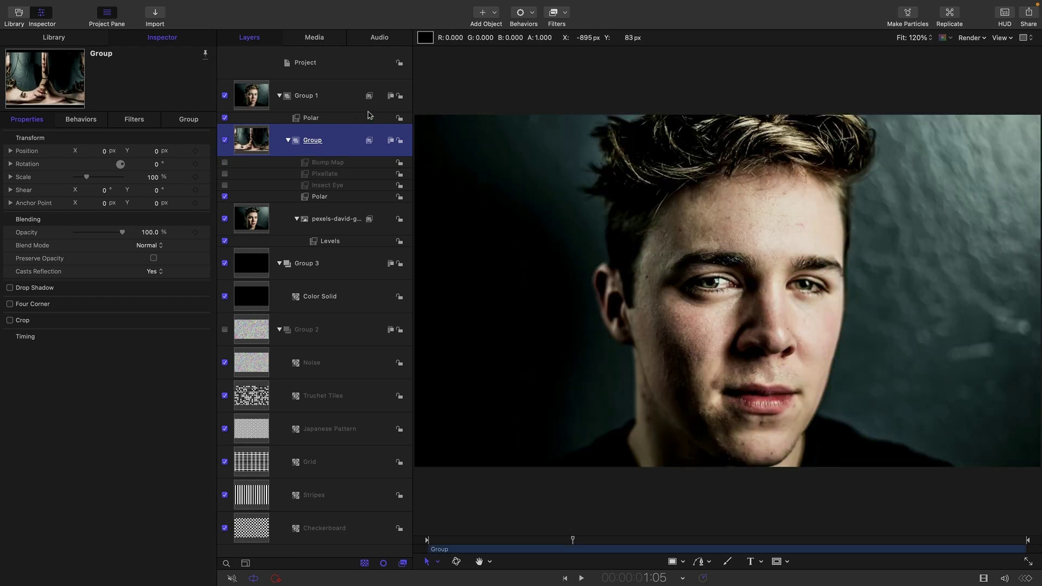
left_click(564, 12)
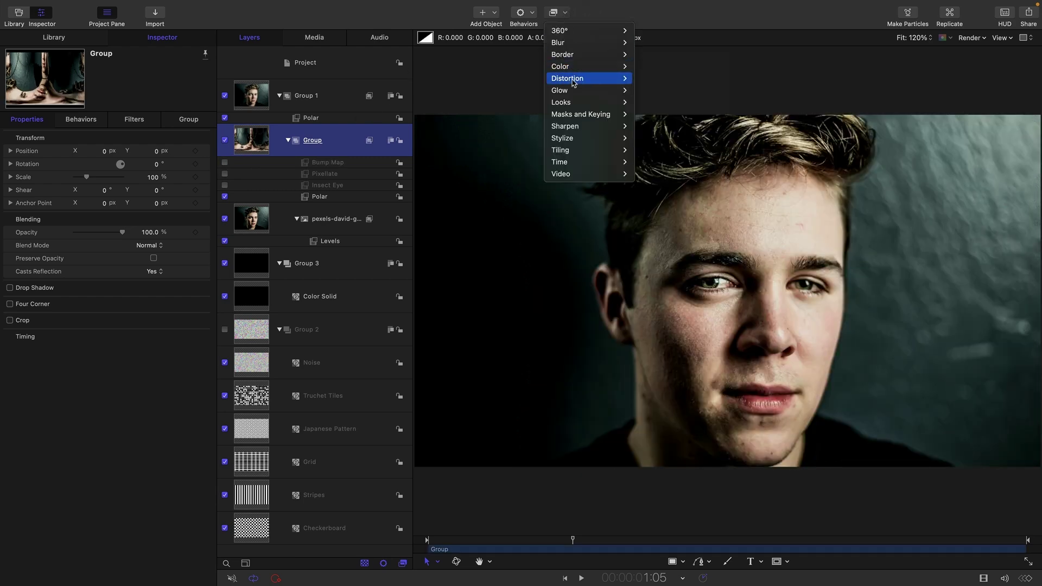
mouse_move(574, 79)
left_click(663, 270)
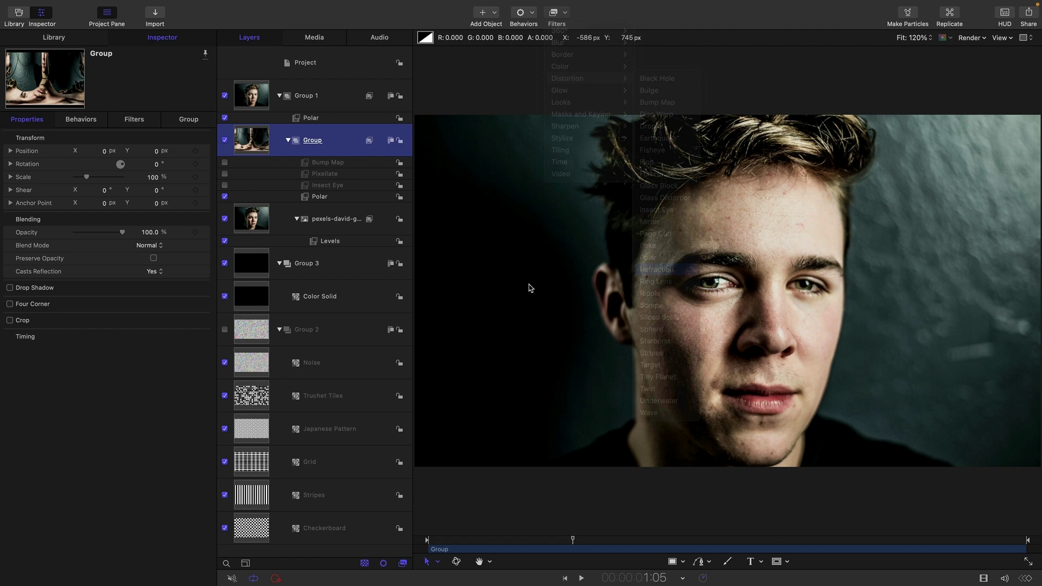
left_click_drag(253, 347, 143, 181)
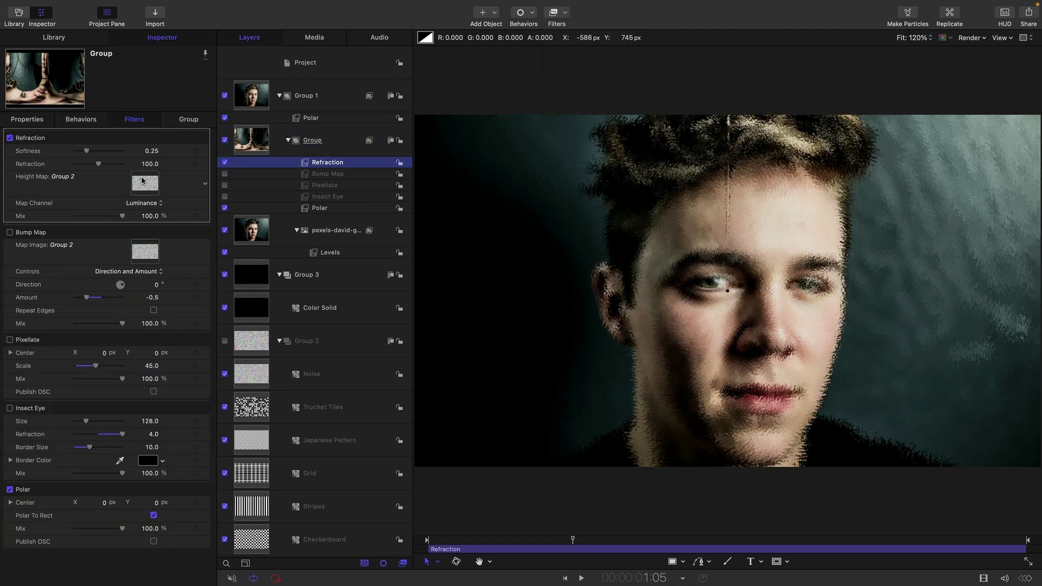
Step: Hide Noise, Truchet Tiles and Japanese Pattern, and raise Refraction to 200
left_click(225, 375)
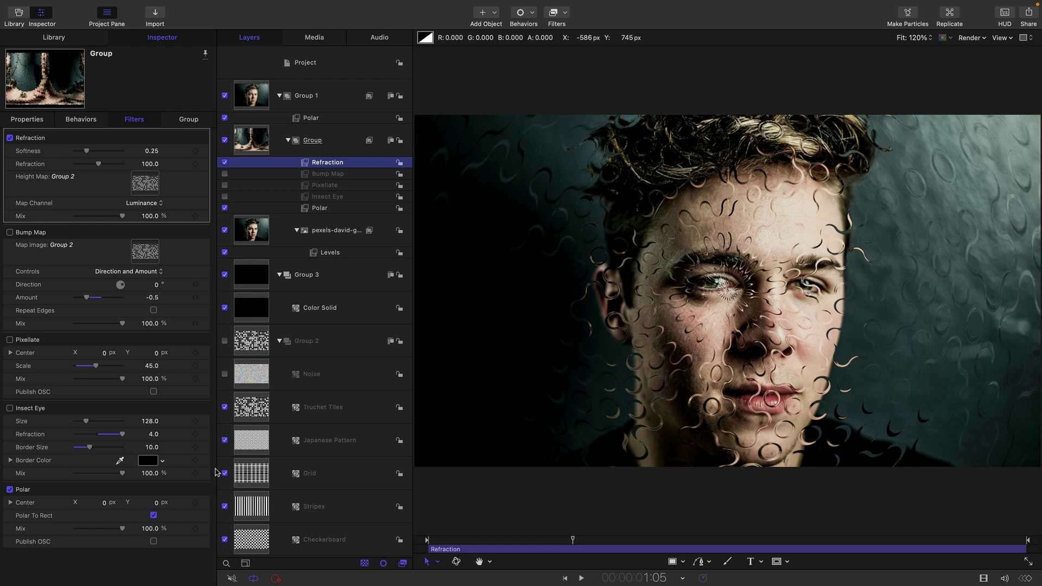
left_click(225, 408)
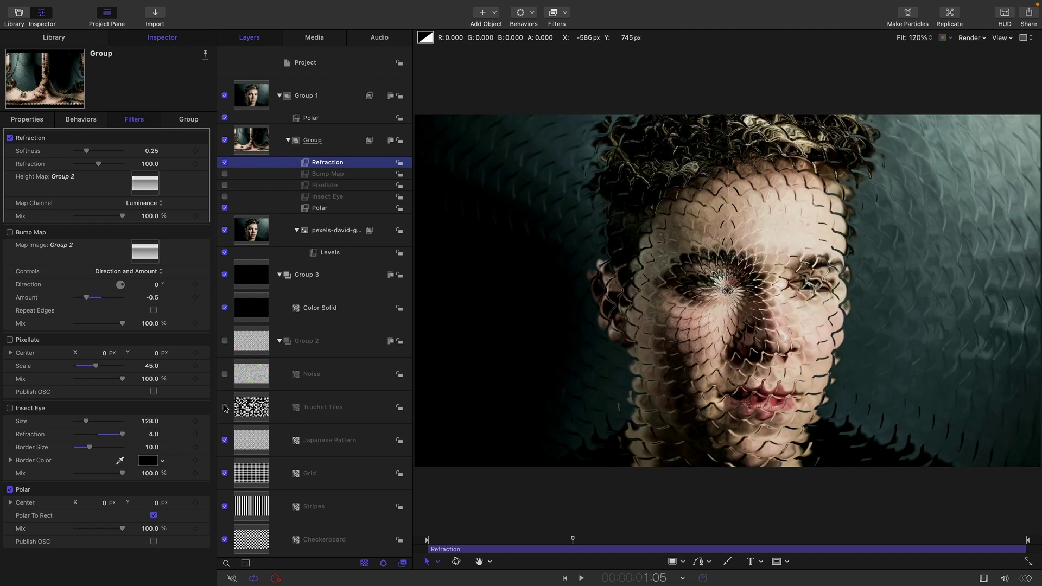
left_click(225, 441)
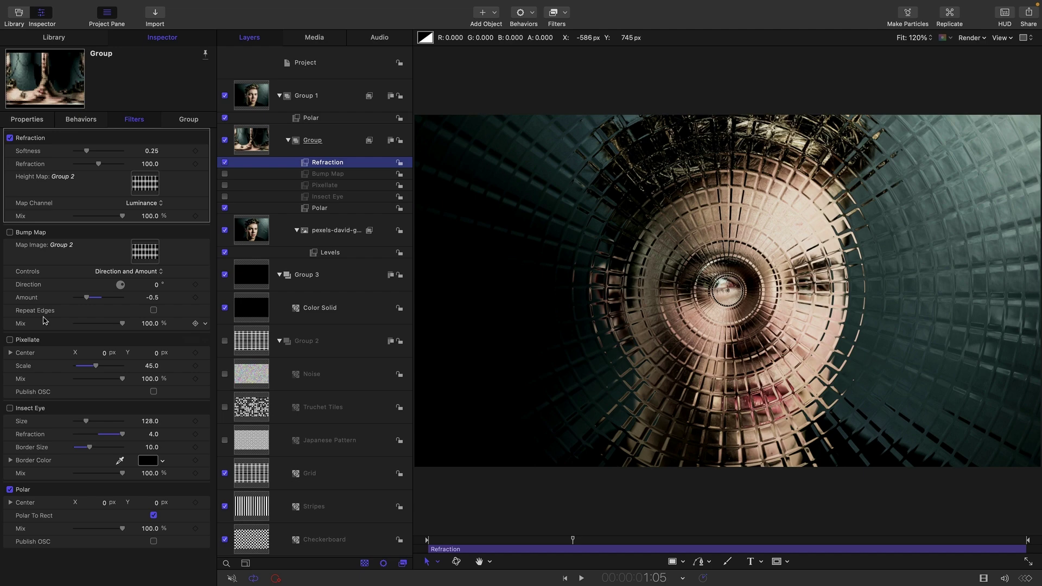
mouse_move(99, 164)
left_mouse_down()
mouse_move(122, 164)
mouse_move(91, 150)
left_mouse_up()
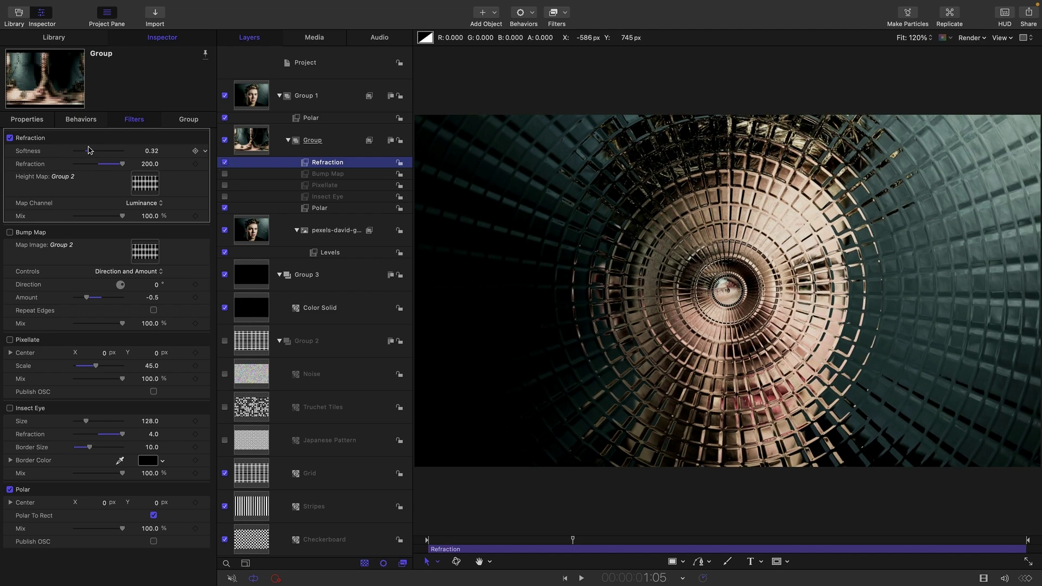
Step: Add a Scrape filter, turn off Refraction, and set Scrape Center Y to -632.2 px
left_click(563, 15)
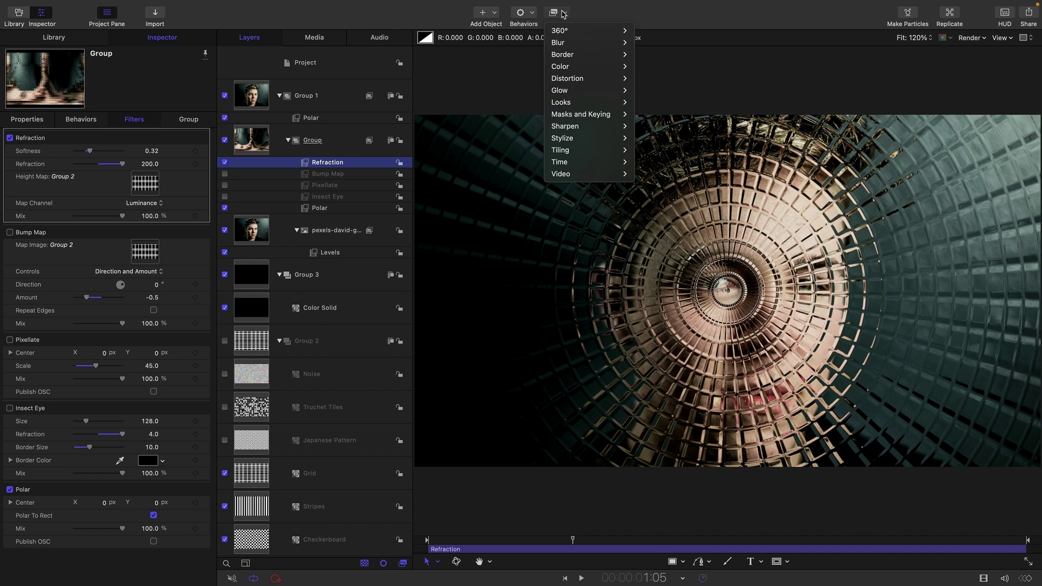
mouse_move(585, 79)
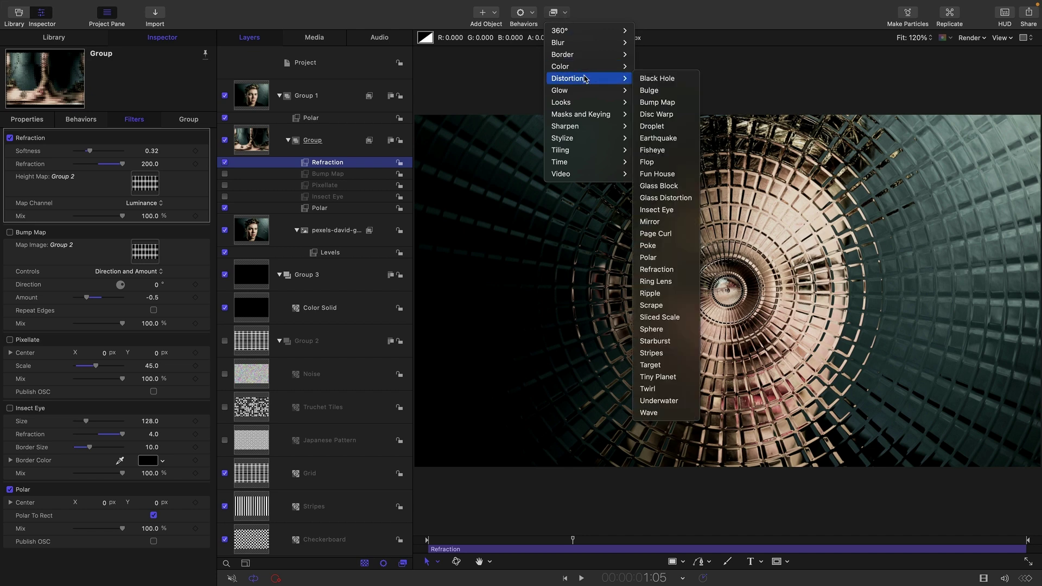
left_click(676, 305)
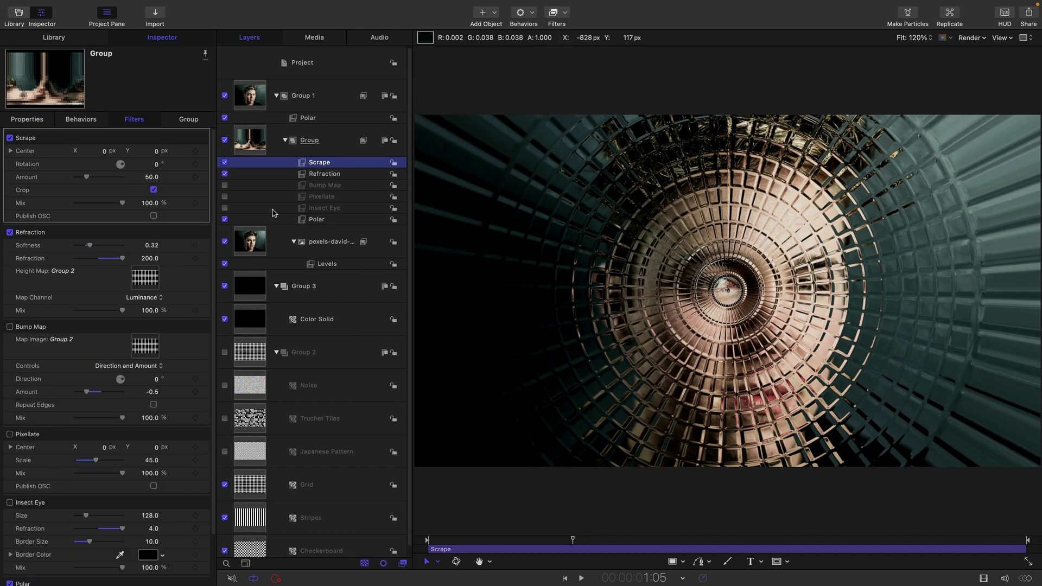
left_click(224, 174)
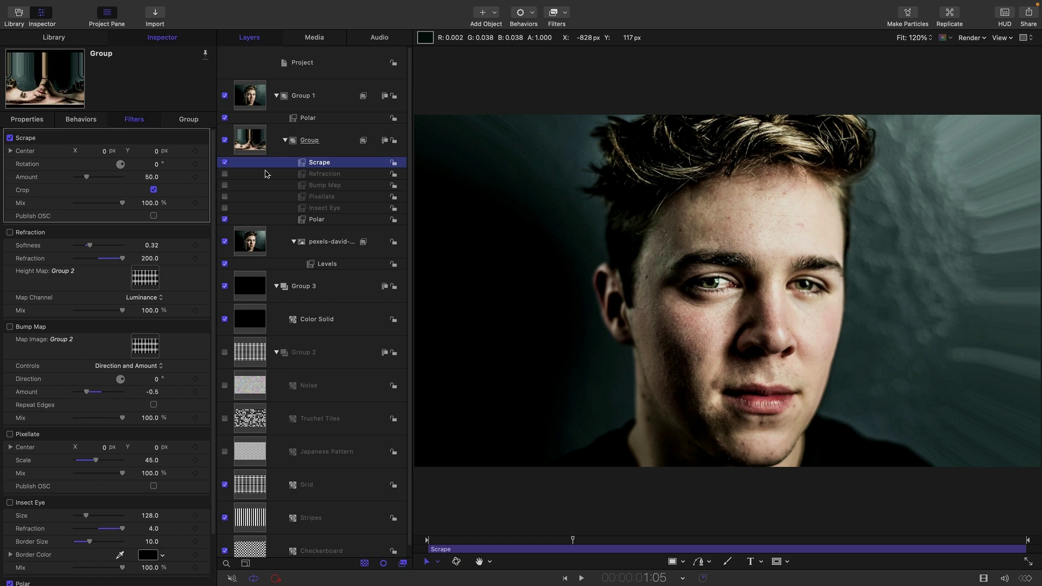
left_click_drag(156, 150, 155, 150)
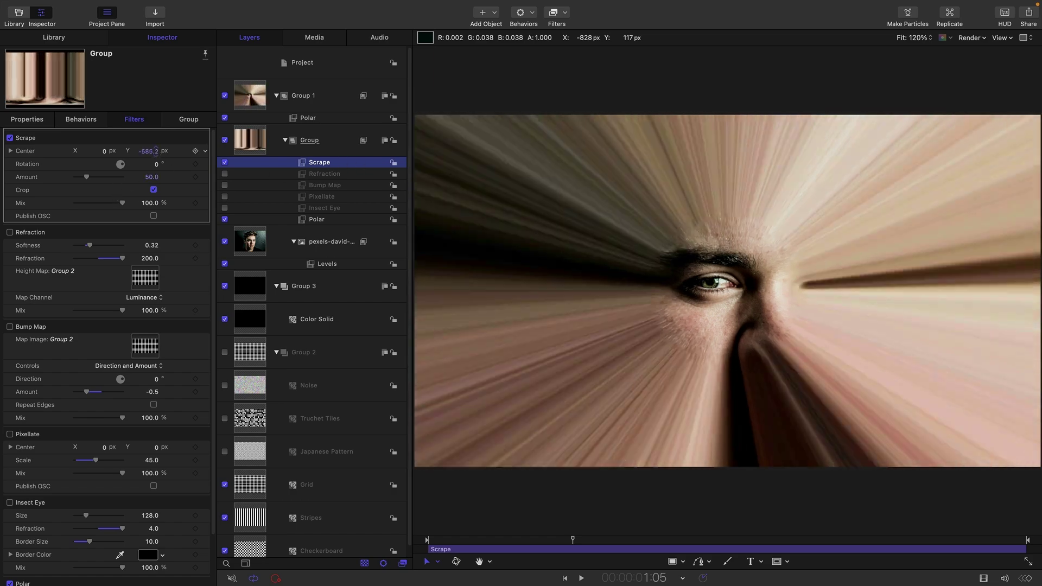
left_click_drag(156, 151, 156, 150)
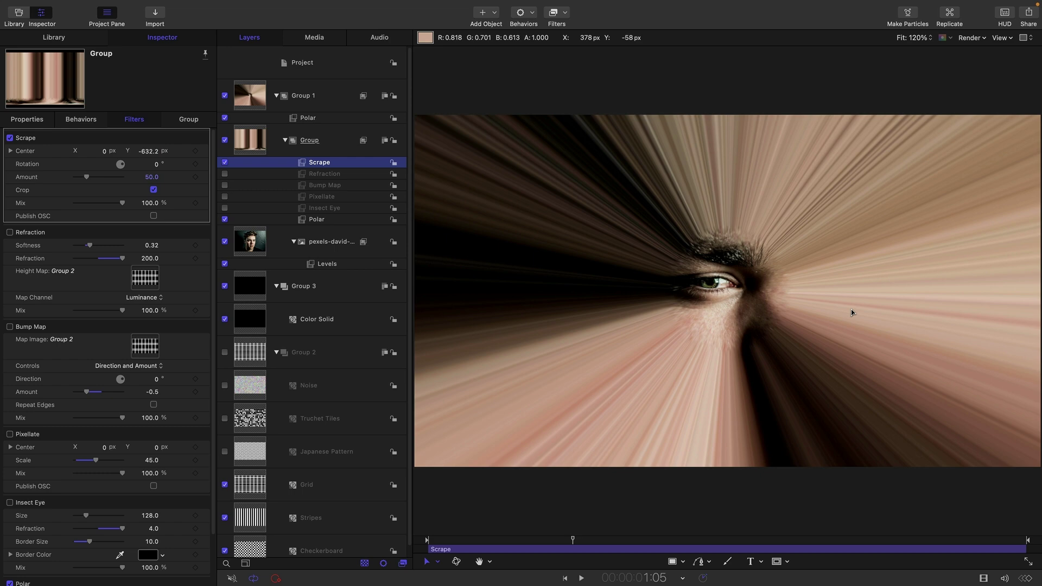